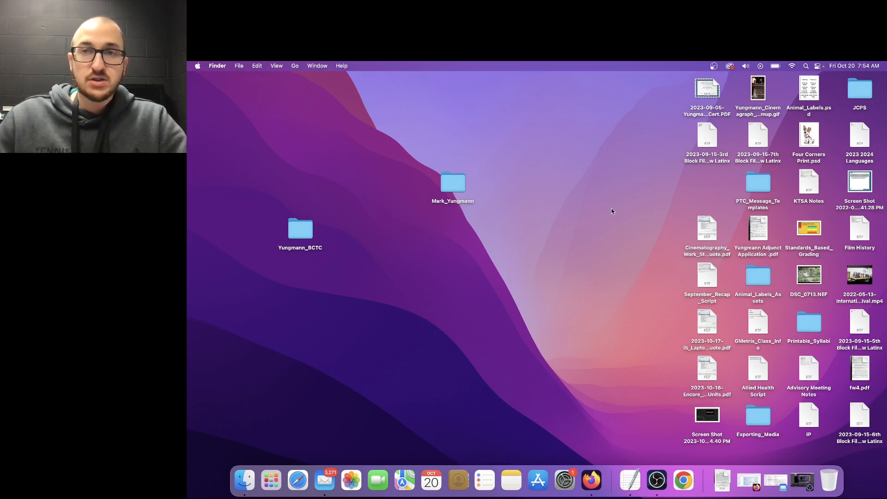
# - Search the computer for photoshop and launch Adobe Photoshop 2021
pyautogui.click(806, 66)
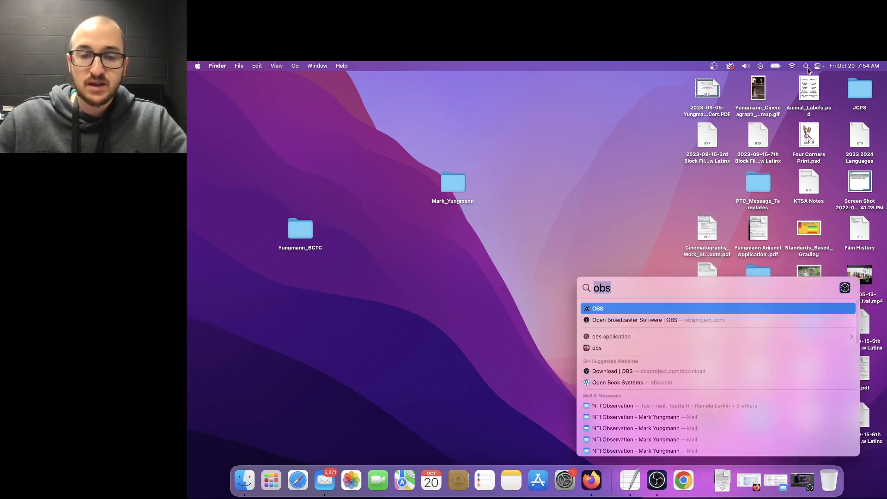
pyautogui.write('photoshop')
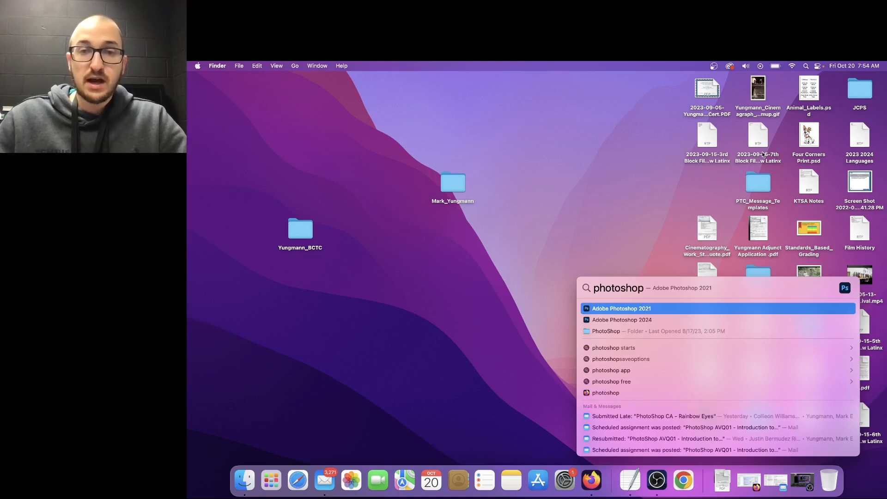
pyautogui.click(588, 309)
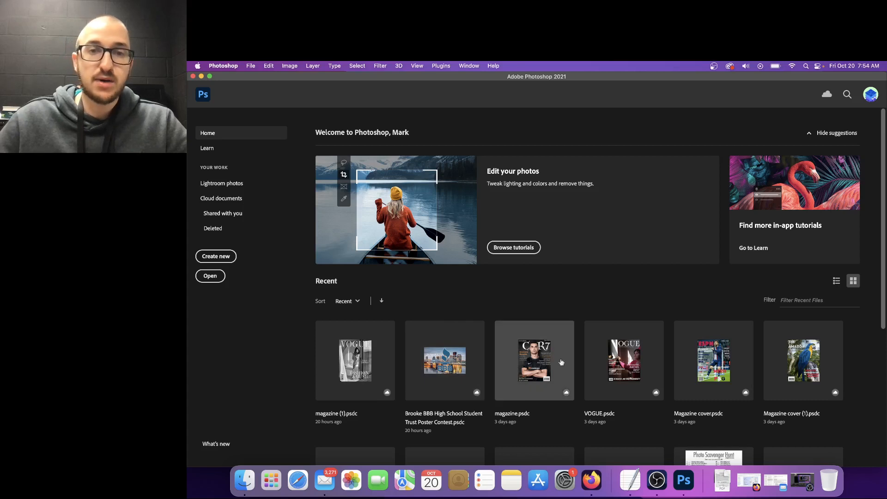
# - Start a new document and set its width to 2000 pixels and its height to 1000 pixels
pyautogui.click(223, 260)
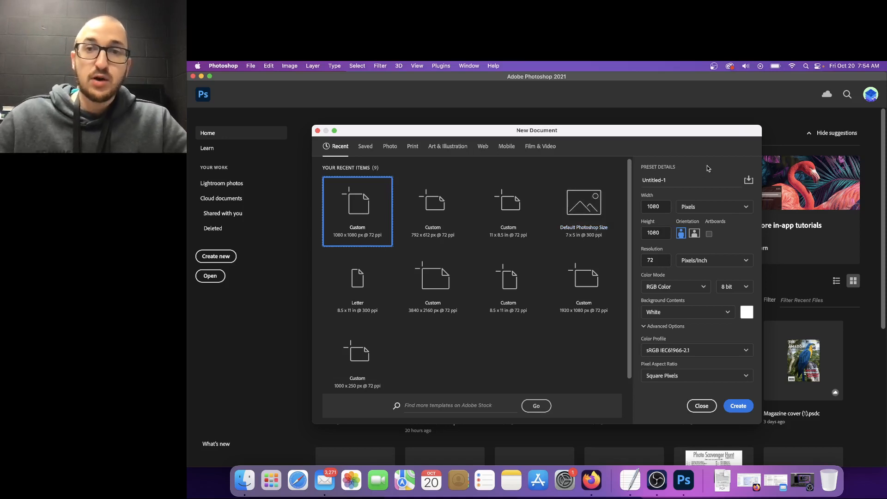
pyautogui.doubleClick(665, 206)
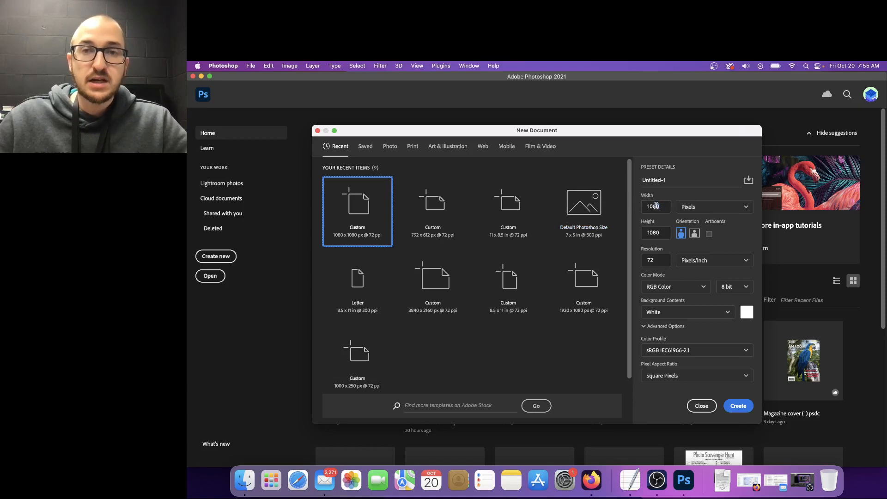
pyautogui.write('2000')
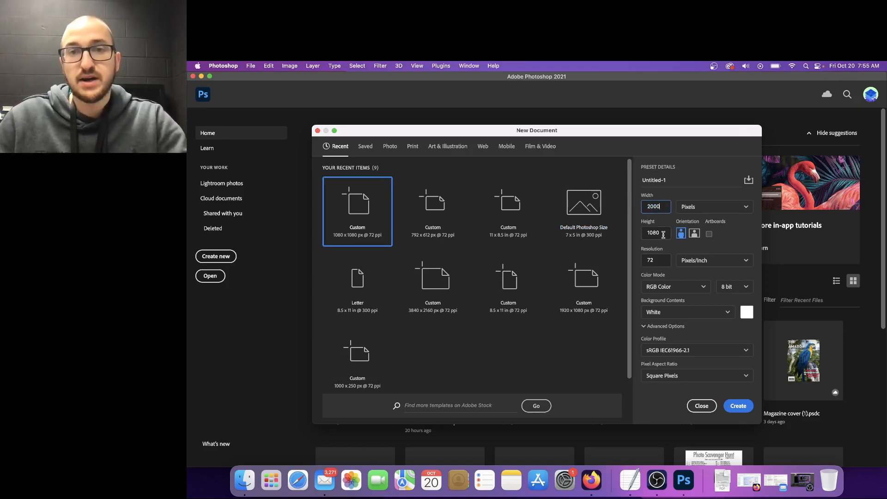
pyautogui.doubleClick(662, 234)
pyautogui.write('1000')
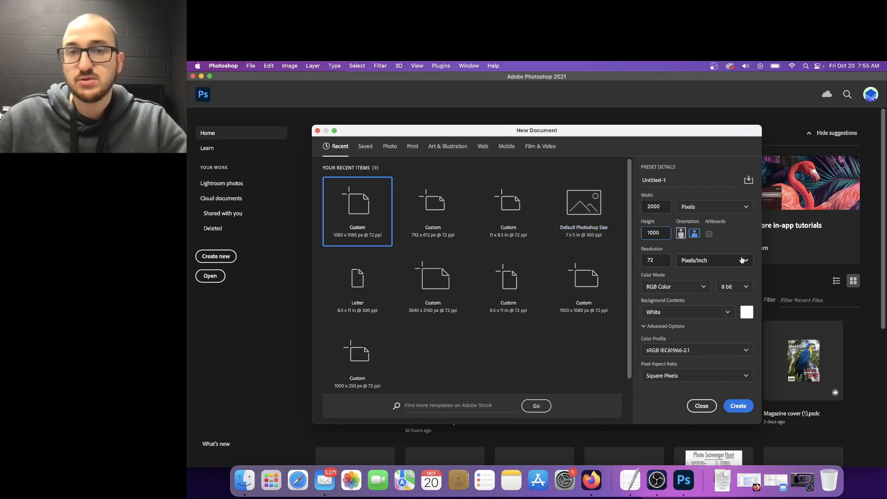
pyautogui.click(753, 241)
pyautogui.doubleClick(653, 207)
pyautogui.doubleClick(653, 233)
pyautogui.click(664, 223)
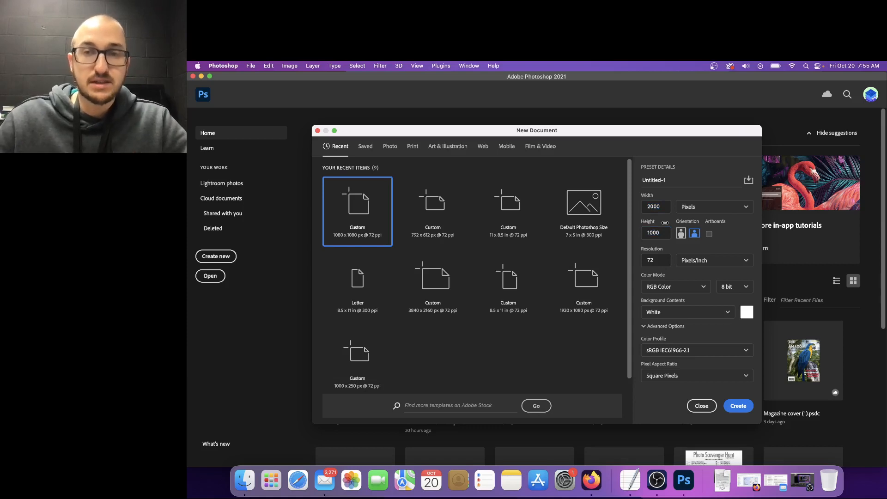
# - Switch the new document's size units to inches and back to pixels
pyautogui.click(713, 207)
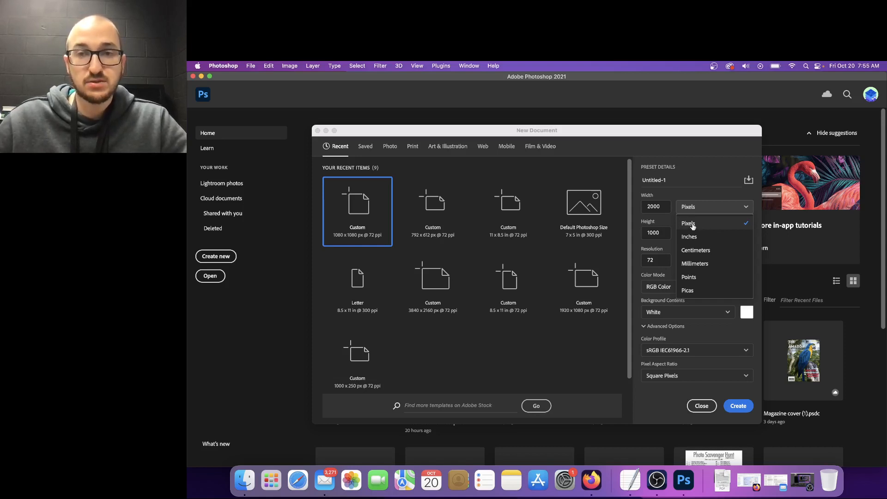
pyautogui.click(699, 237)
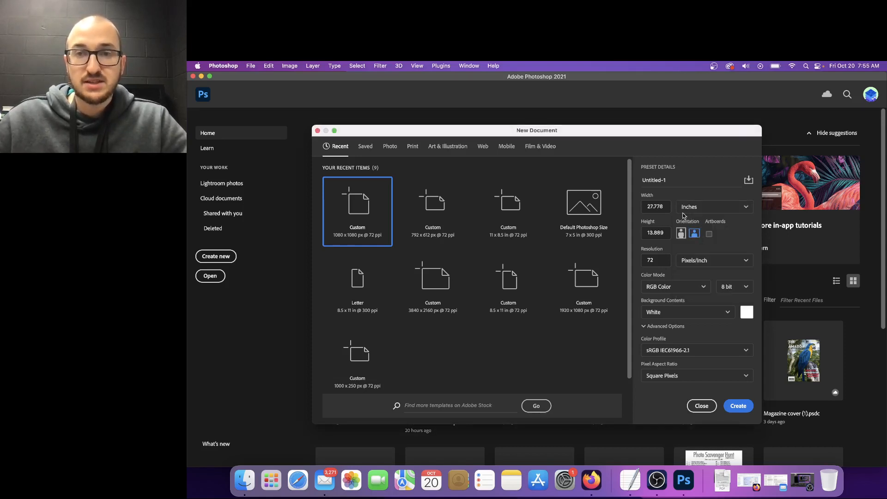
pyautogui.click(651, 207)
pyautogui.click(660, 207)
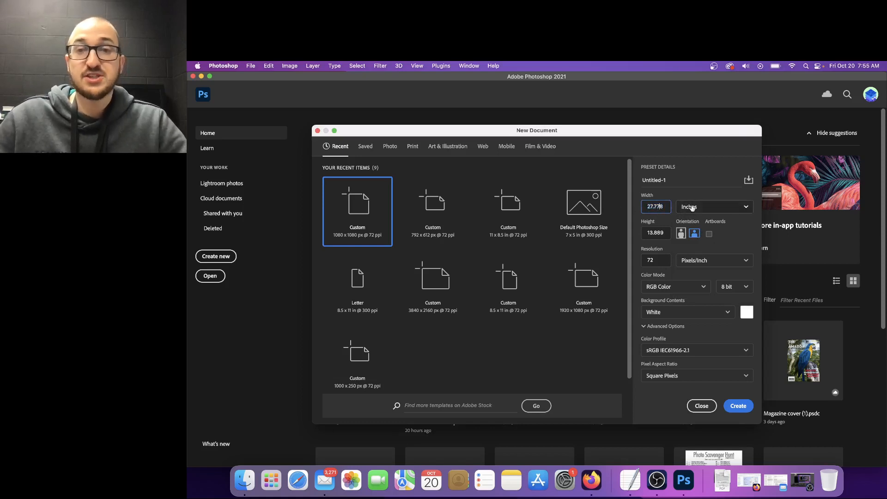
pyautogui.click(692, 207)
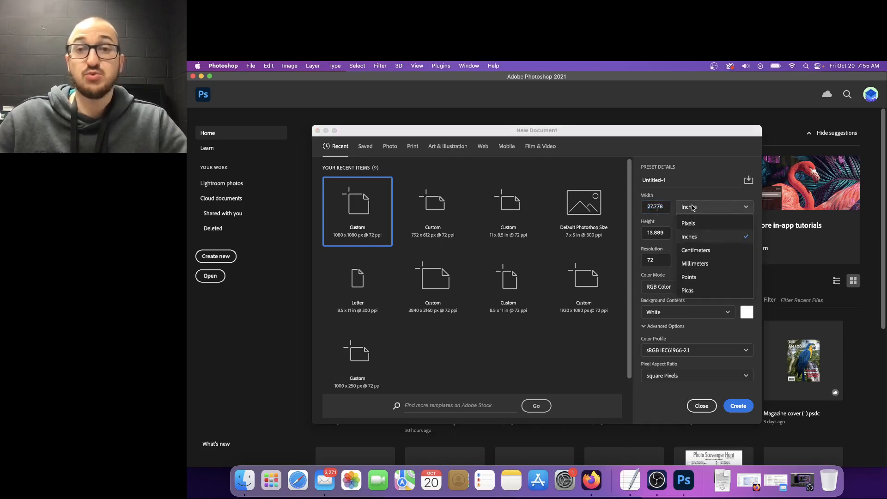
pyautogui.click(708, 225)
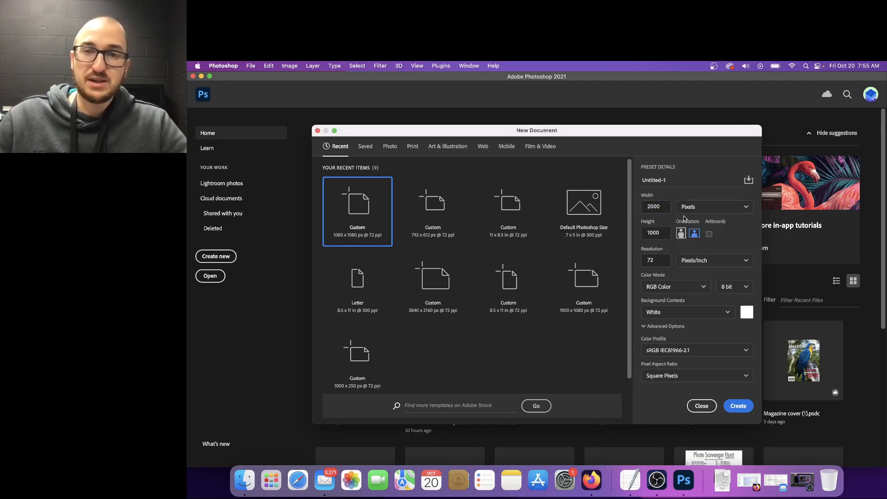
# - Create the 2000 by 1000 pixel document, keeping its resolution at 72 pixels/inch
pyautogui.click(663, 232)
pyautogui.click(662, 232)
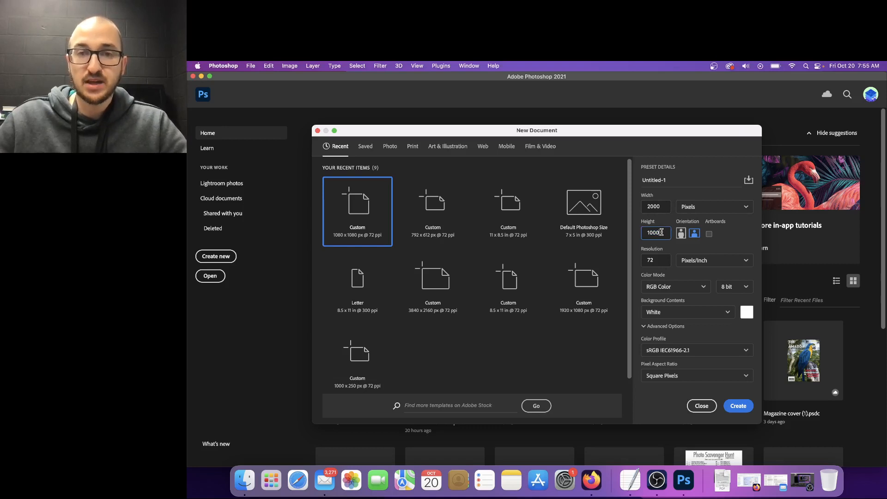
pyautogui.click(662, 261)
pyautogui.click(662, 260)
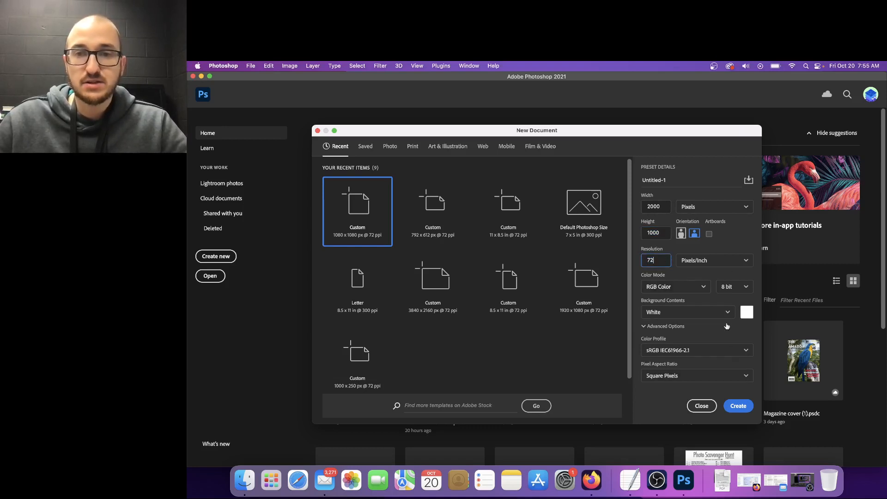
pyautogui.click(738, 407)
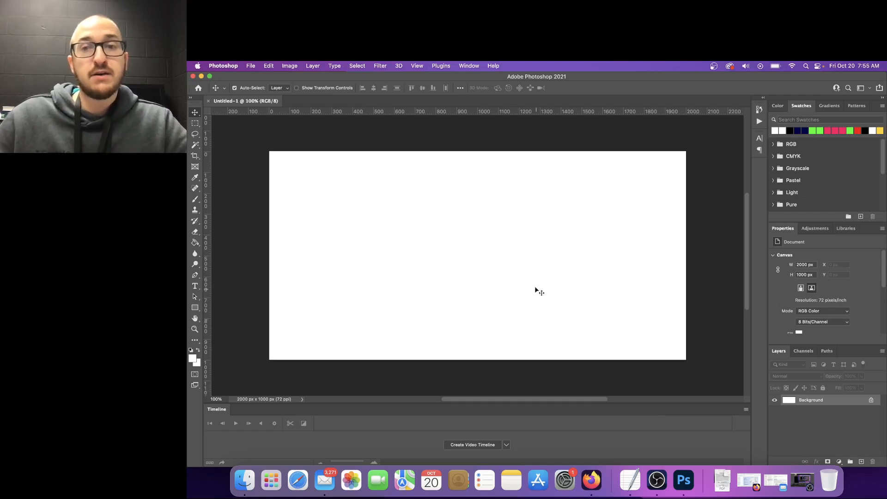
# - Choose the Essentials (Default) workspace and reset it to its original panel layout
pyautogui.click(470, 66)
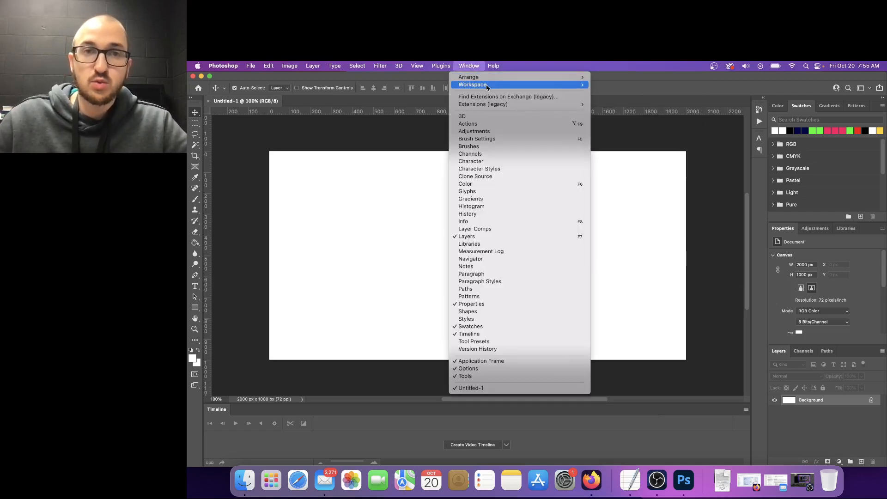
pyautogui.moveTo(506, 85)
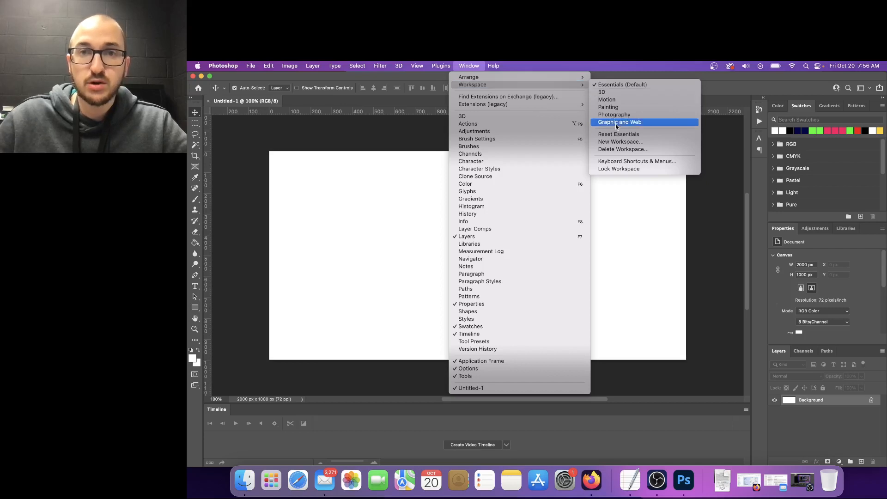
pyautogui.click(625, 86)
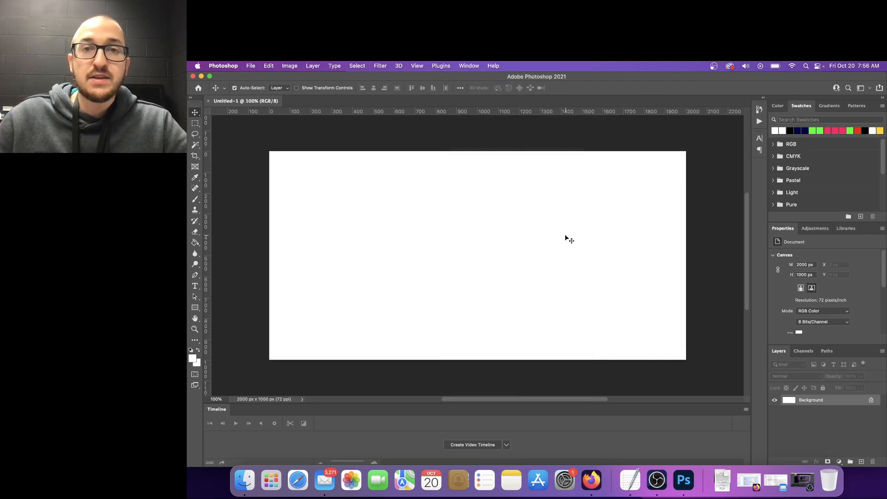
pyautogui.click(467, 66)
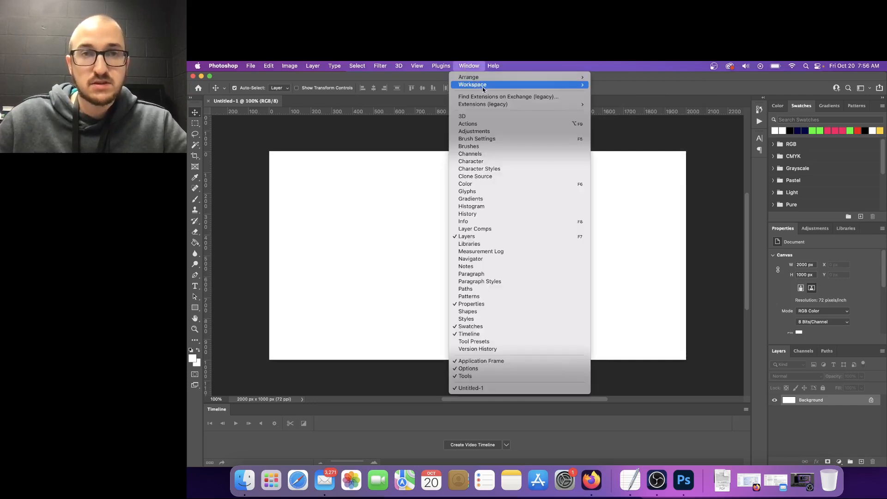
pyautogui.moveTo(508, 85)
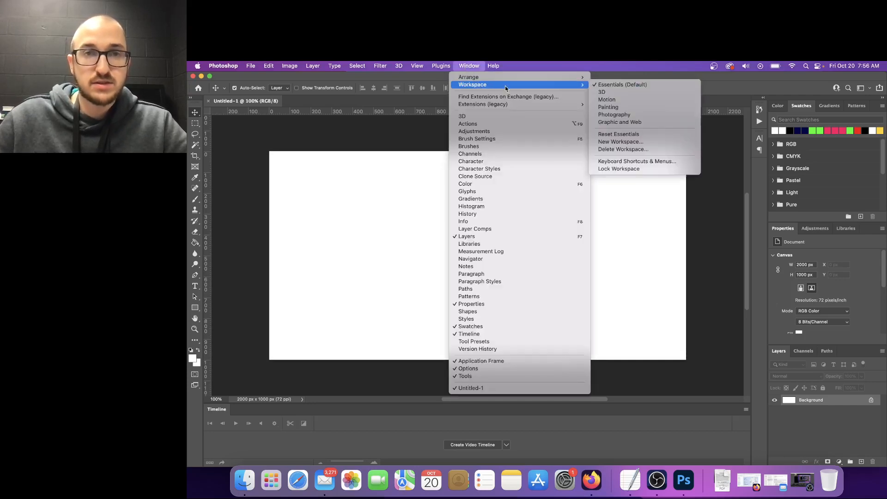
pyautogui.click(624, 135)
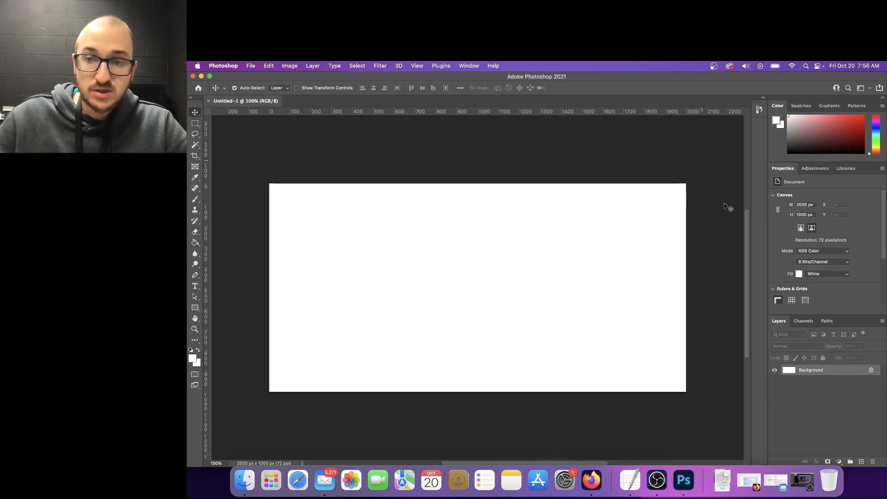
# - Resize the application window so that its lower edge ends just above the Dock, leaving the layer controls reachable
pyautogui.click(859, 467)
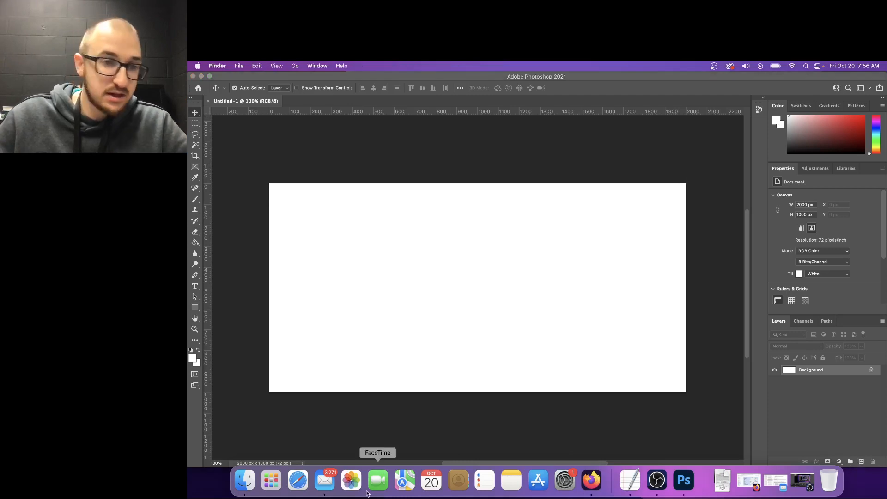
pyautogui.click(375, 76)
pyautogui.moveTo(188, 78); pyautogui.dragTo(222, 73)
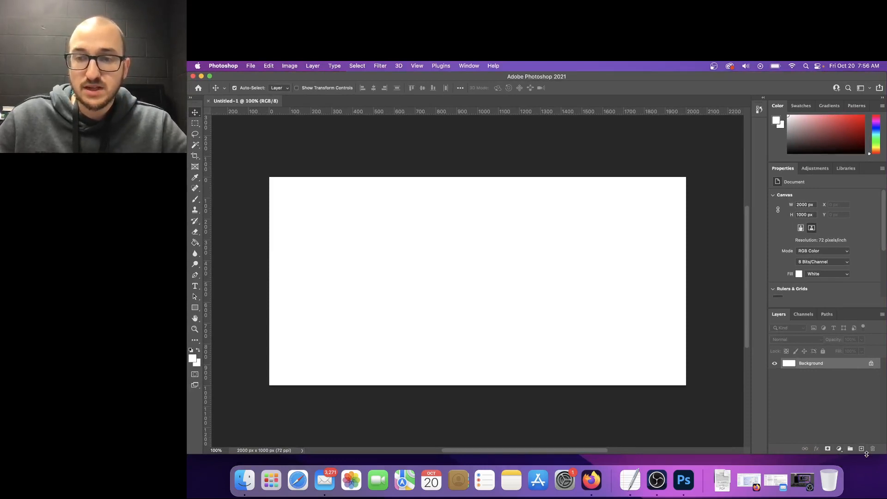
pyautogui.moveTo(867, 456); pyautogui.dragTo(867, 466)
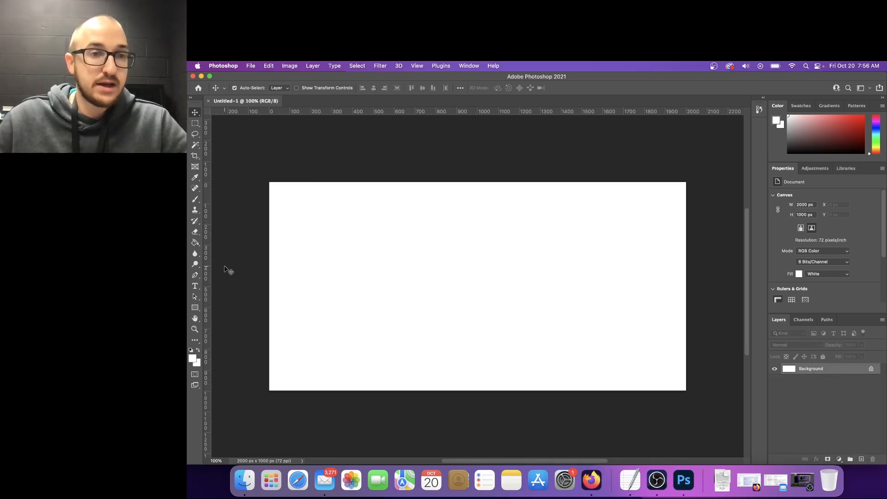
# - Look through the type tool variants and try the Vertical Type Mask Tool
pyautogui.click(194, 288)
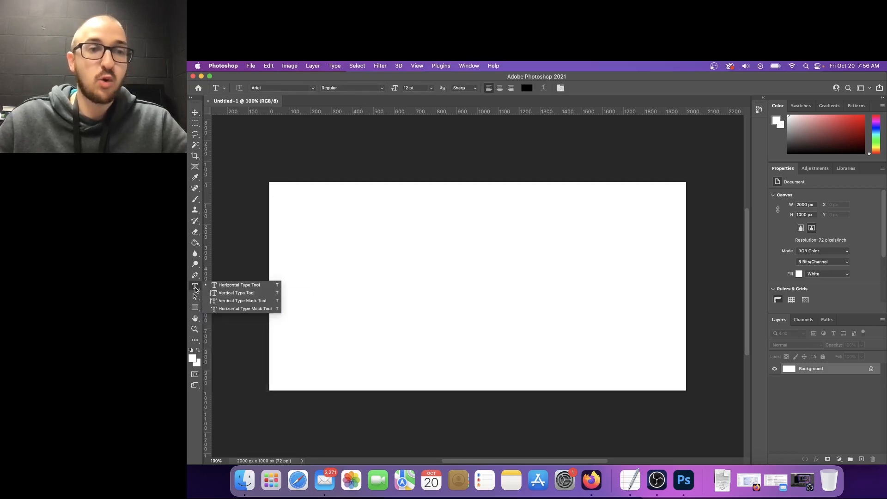
pyautogui.click(194, 287)
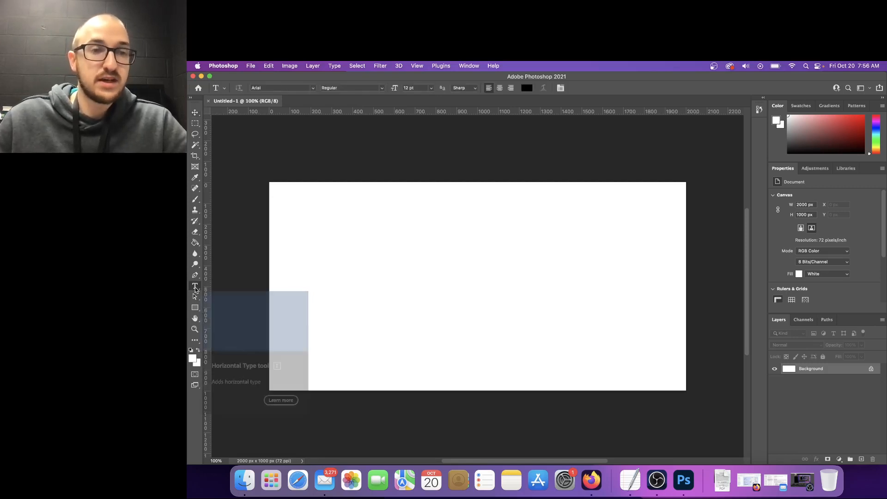
pyautogui.click(195, 288)
pyautogui.click(196, 289)
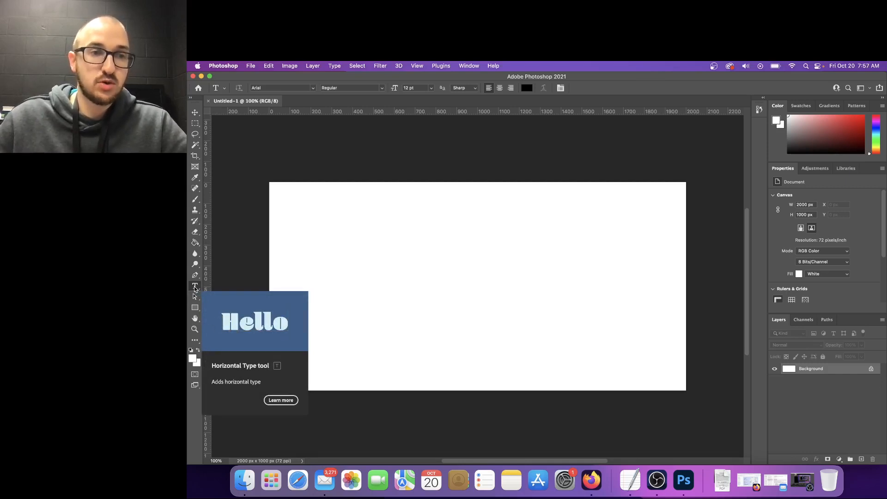
pyautogui.click(195, 288)
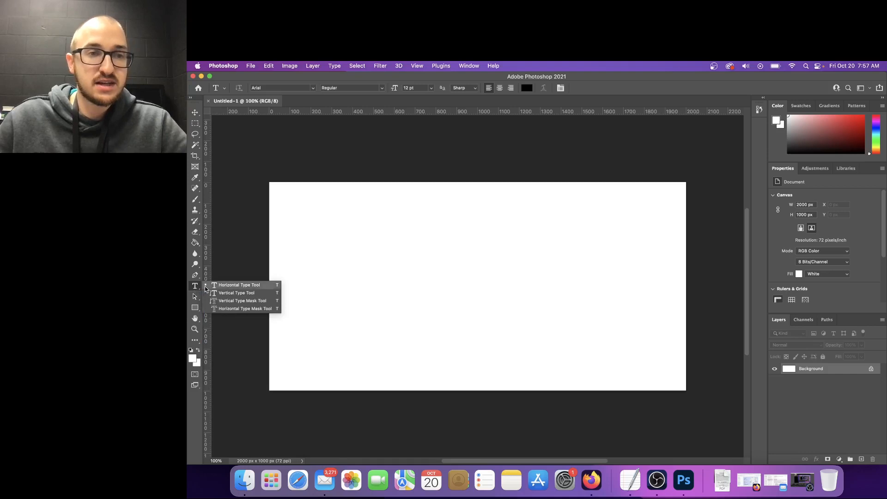
pyautogui.click(241, 301)
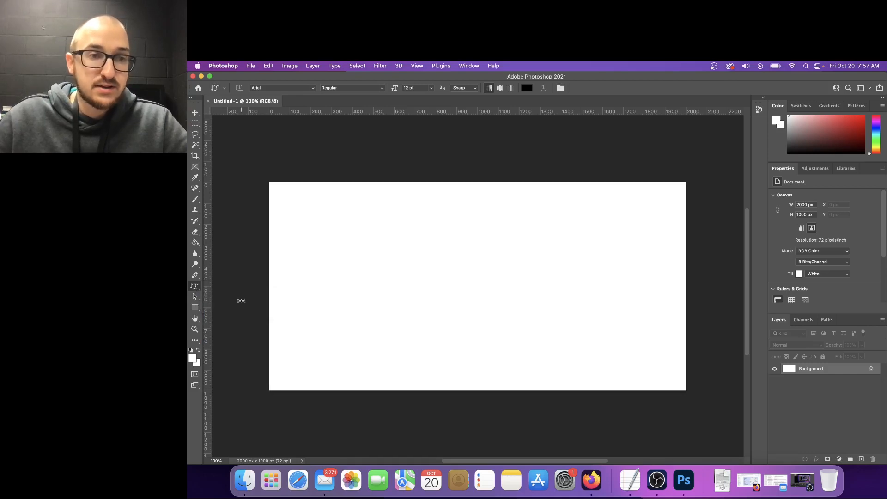
# - Add the text "NEW WORDS" near the middle of the canvas with the Horizontal Type Tool
pyautogui.click(198, 291)
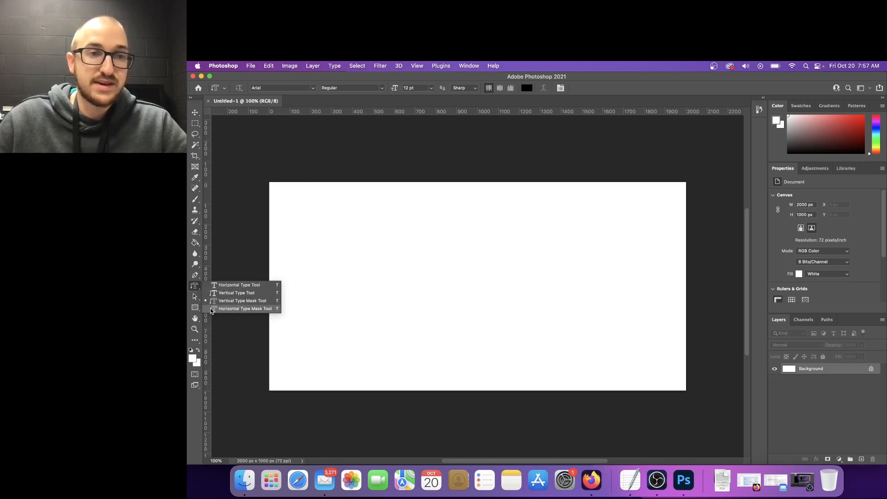
pyautogui.click(239, 285)
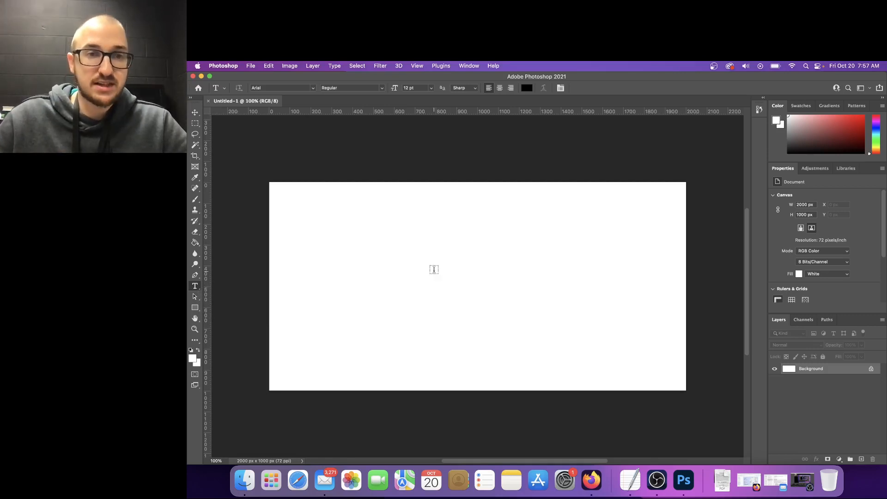
pyautogui.click(408, 281)
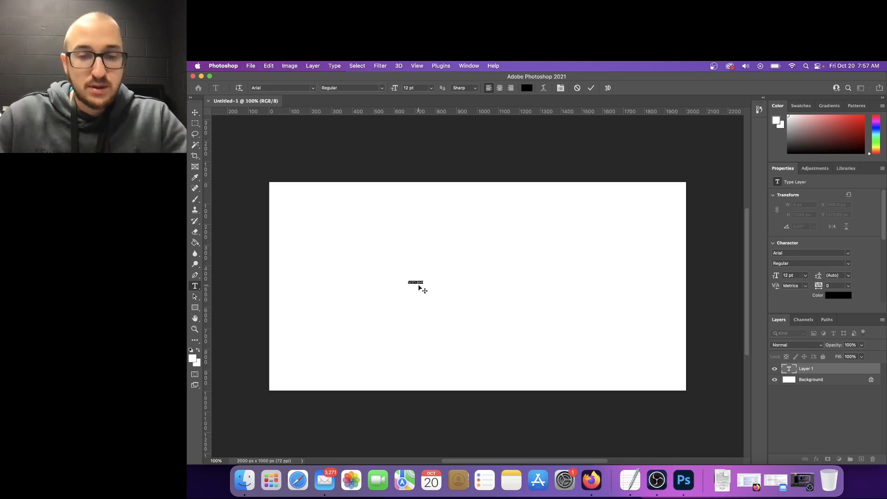
pyautogui.write('NEW WORDS')
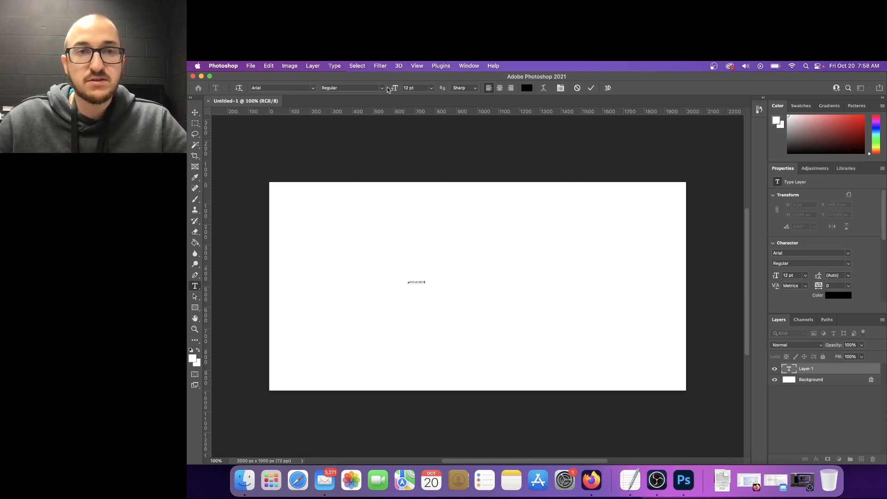
# - Try to set the NEW WORDS text to 72 pt without selecting its characters, and commit the text layer
pyautogui.click(432, 88)
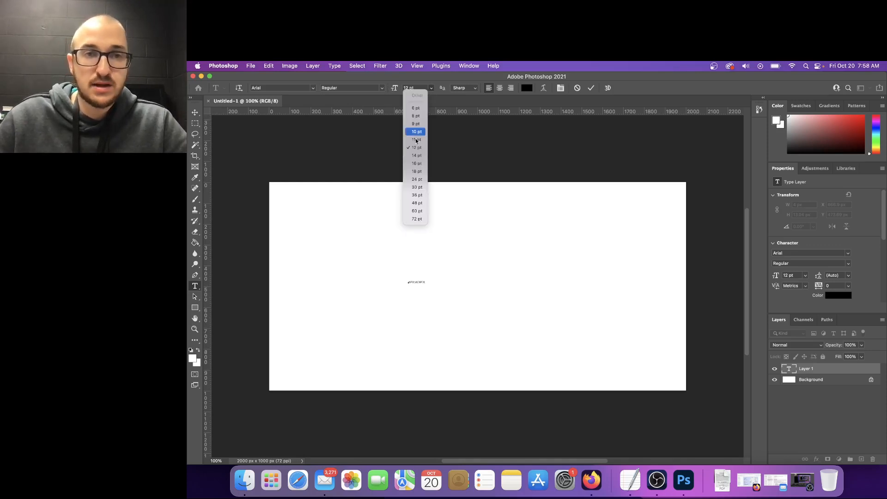
pyautogui.click(418, 219)
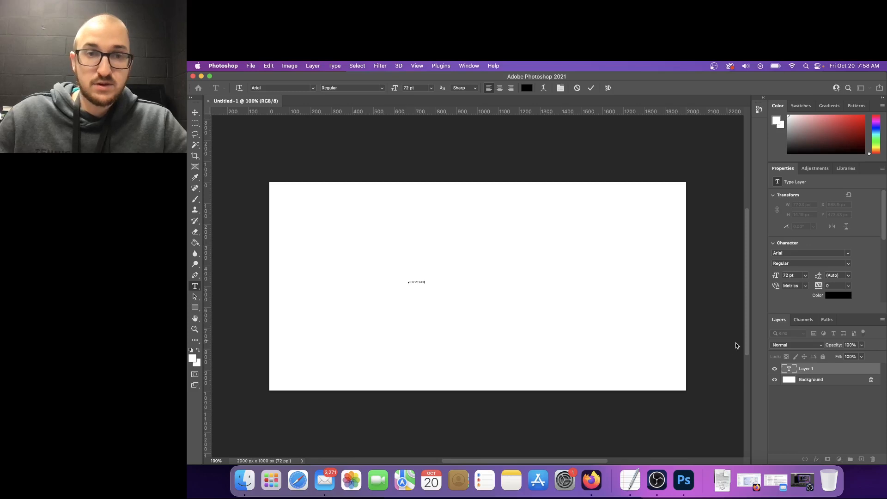
pyautogui.click(795, 402)
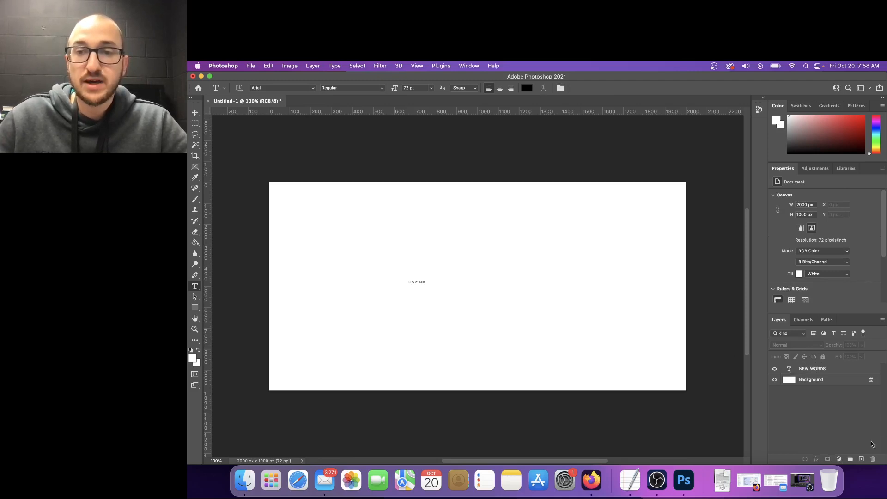
# - Select all the characters of the NEW WORDS text layer and set their font size to 72 pt
pyautogui.doubleClick(788, 370)
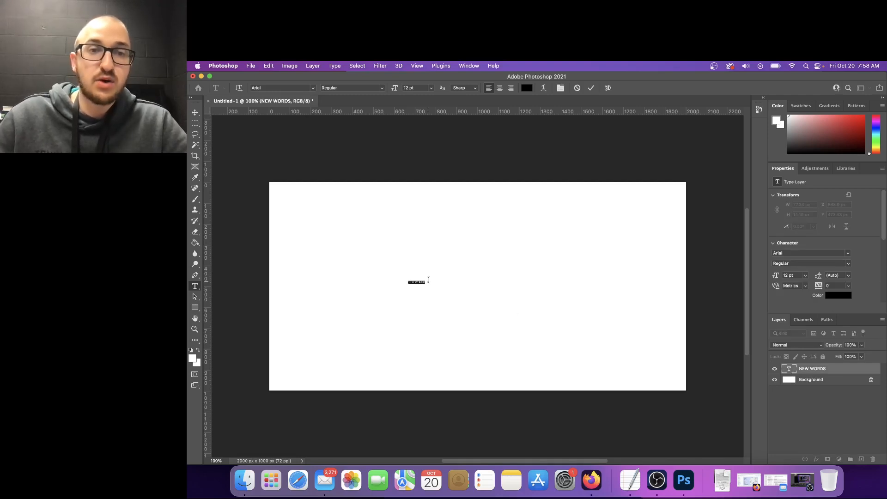
pyautogui.click(430, 88)
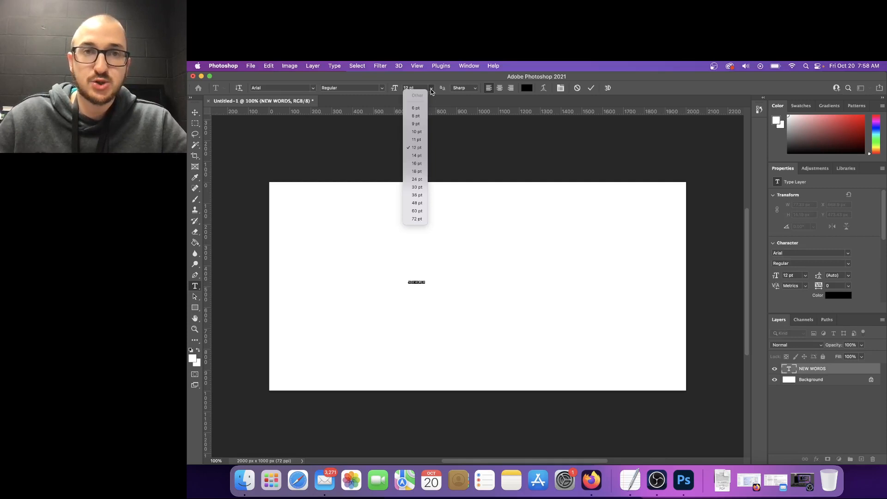
pyautogui.click(417, 219)
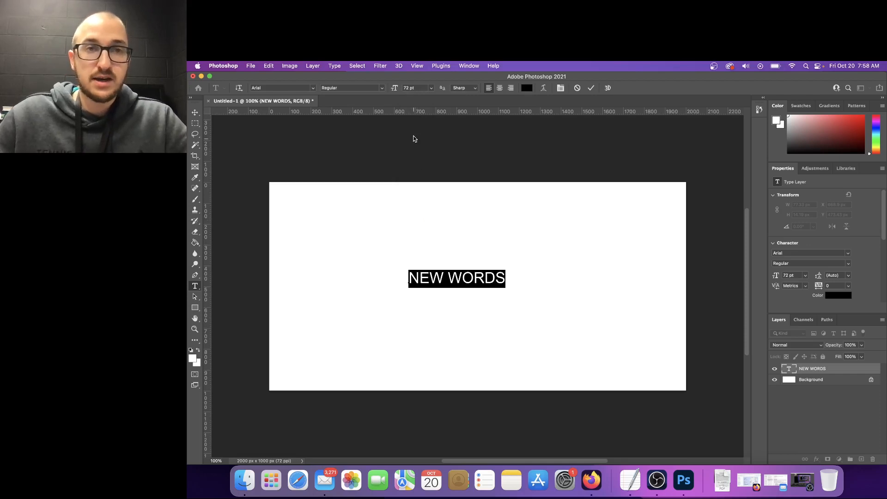
# - Set the selected text's font size to 77 pt and increase it further to 123 pt
pyautogui.moveTo(398, 92); pyautogui.dragTo(447, 88)
pyautogui.click(409, 89)
pyautogui.write('77')
pyautogui.press('Return')
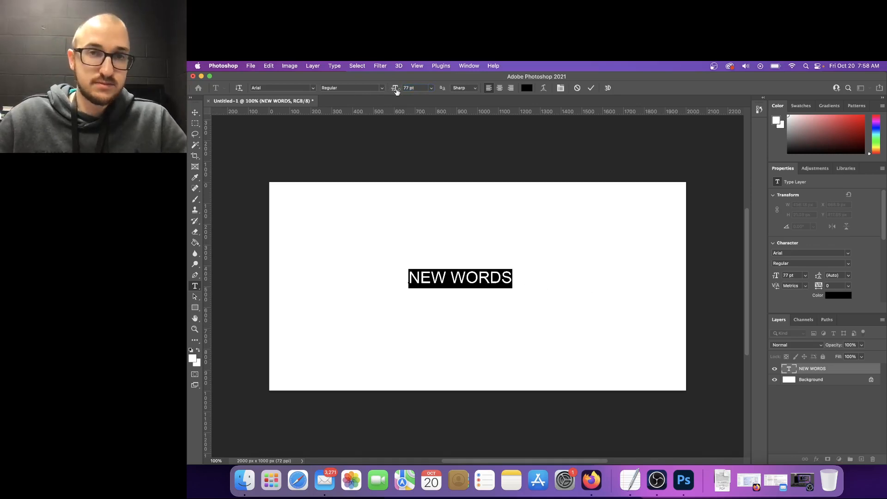
pyautogui.moveTo(396, 91); pyautogui.dragTo(413, 88)
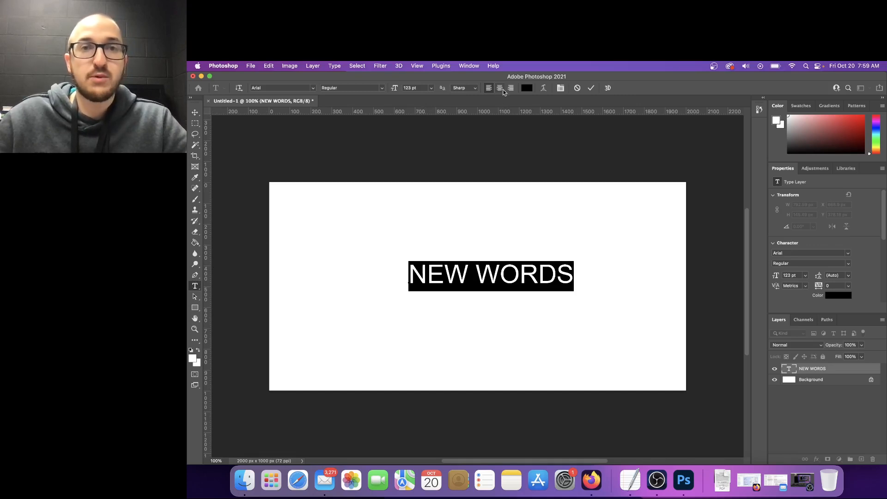
# - Center-align the NEW WORDS text and move it to the middle of the canvas with the Move tool
pyautogui.click(502, 90)
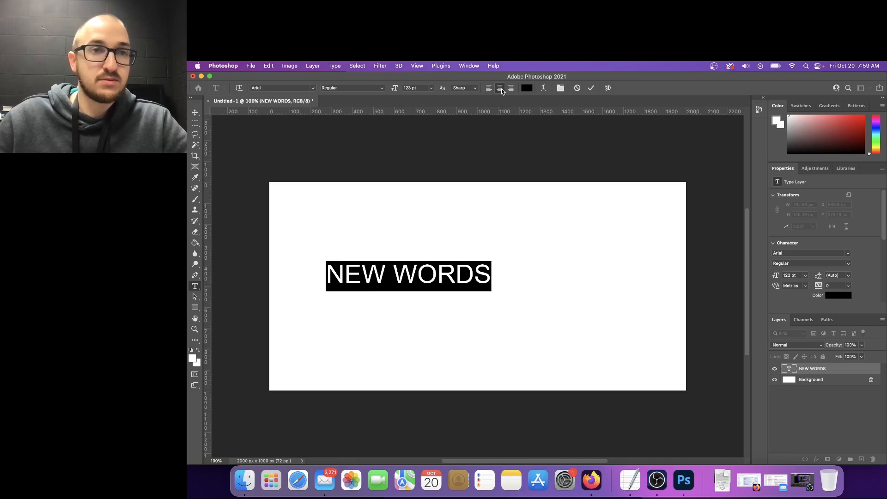
pyautogui.click(195, 113)
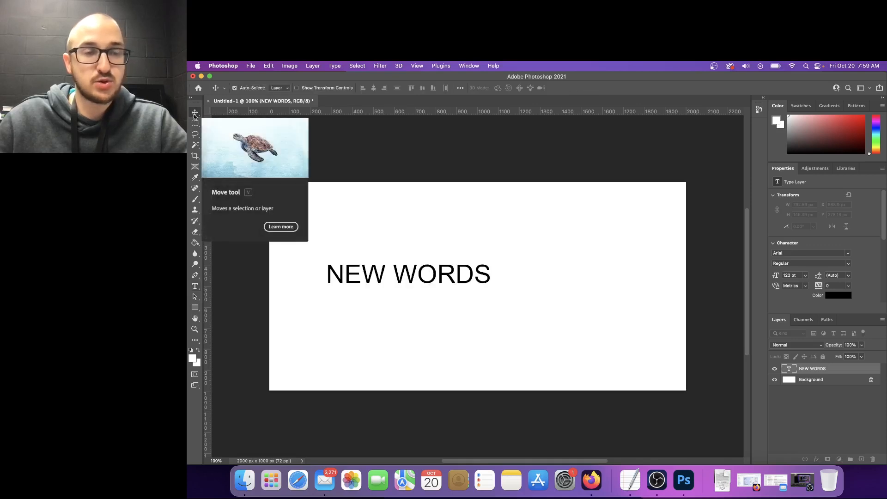
pyautogui.moveTo(363, 278); pyautogui.dragTo(431, 290)
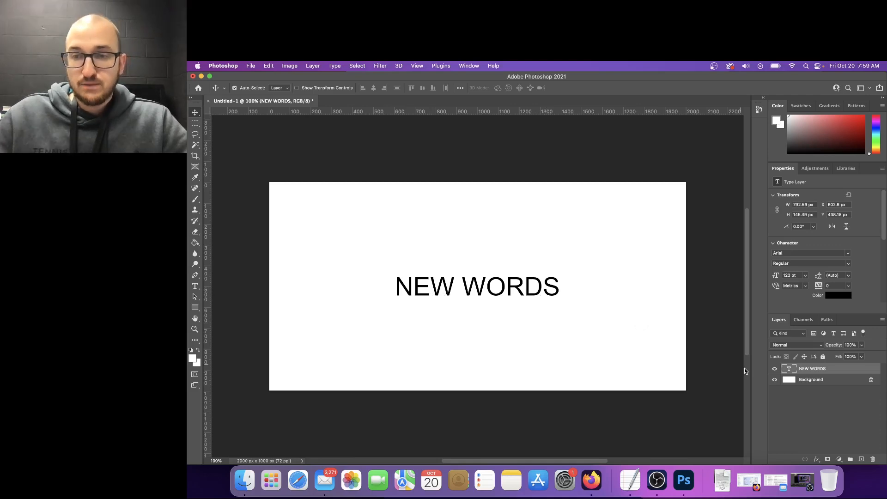
# - Examine the full list of layer commands available for the NEW WORDS text layer
pyautogui.rightClick(815, 369)
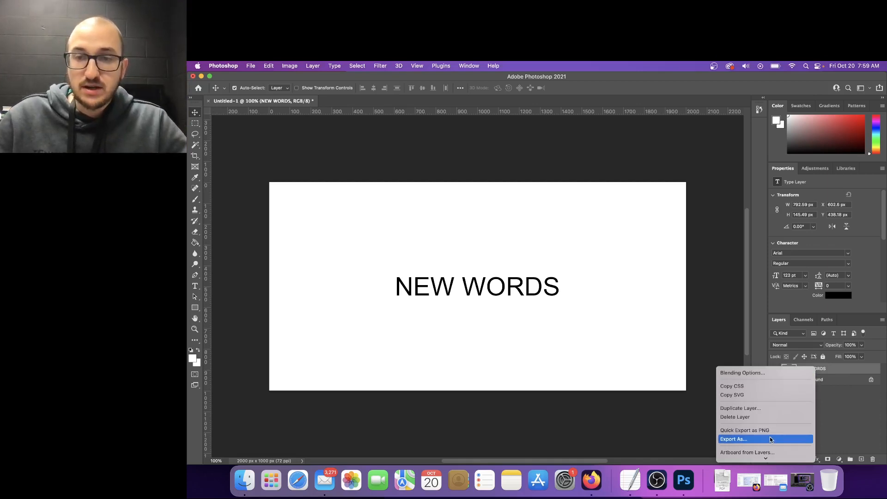
pyautogui.scroll(-4, 770, 436)
pyautogui.scroll(-5, 766, 379)
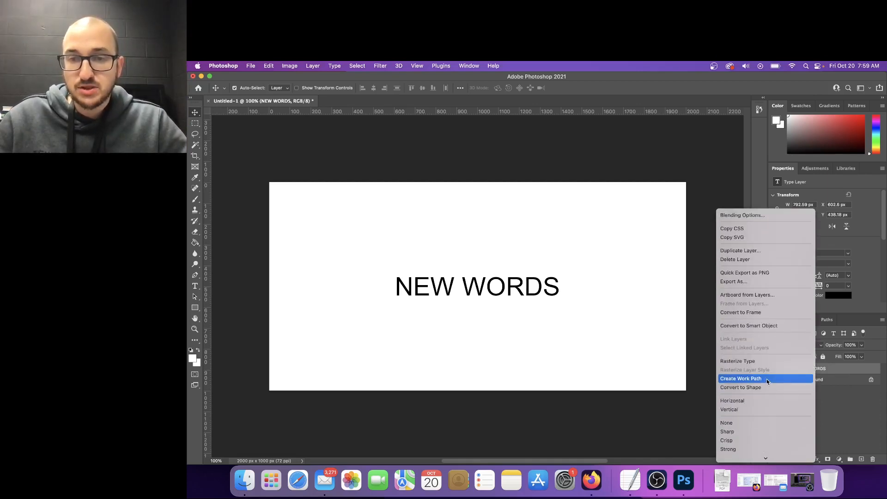
pyautogui.scroll(-3, 766, 379)
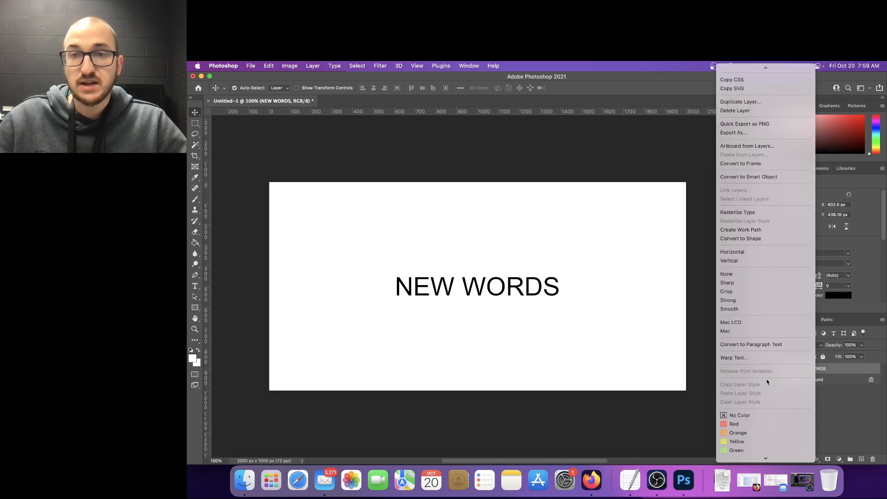
pyautogui.scroll(-3, 767, 380)
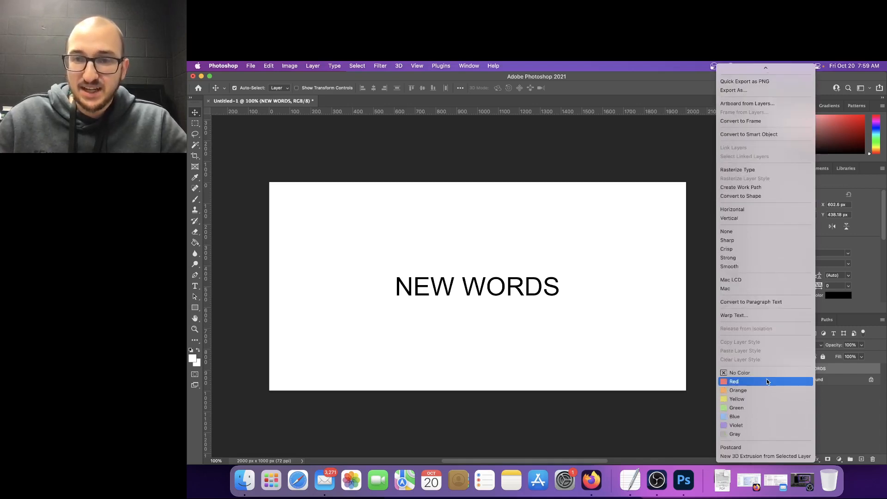
pyautogui.scroll(3, 766, 381)
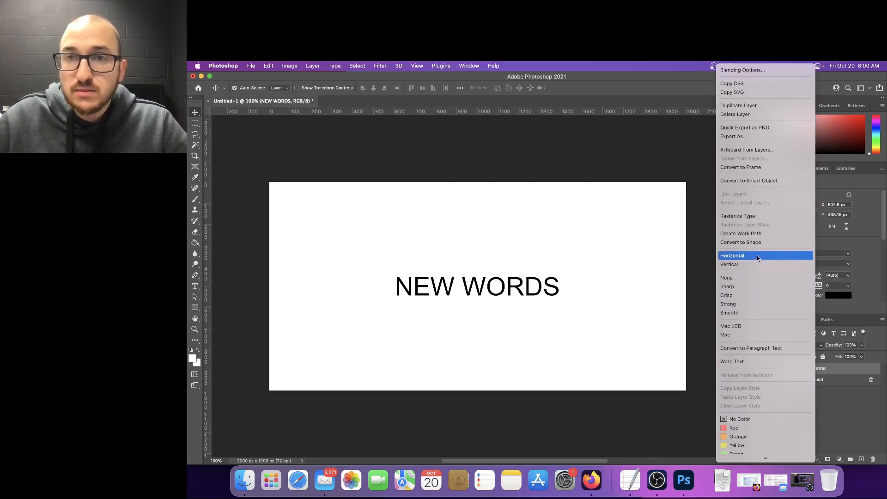
pyautogui.scroll(-3, 758, 275)
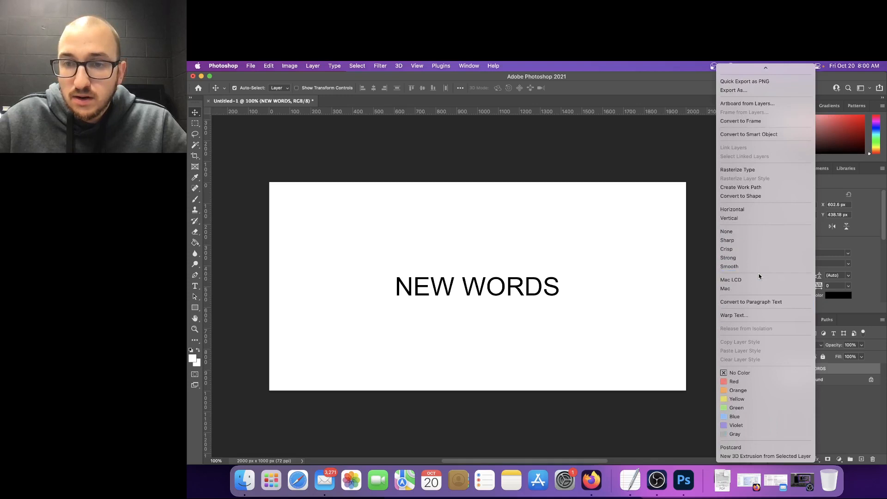
pyautogui.scroll(3, 759, 275)
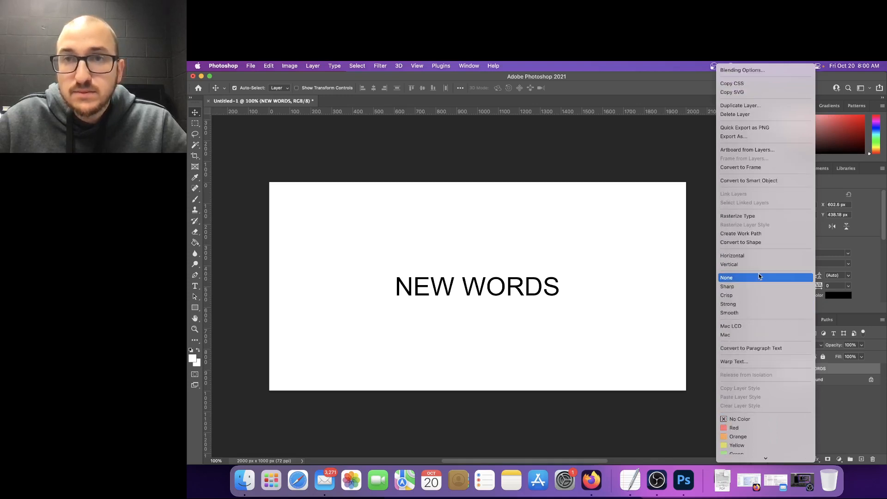
# - Open the NEW WORDS layer's Blending Options, enable Color Overlay, and position the Layer Style dialog clear of most of the text
pyautogui.click(769, 71)
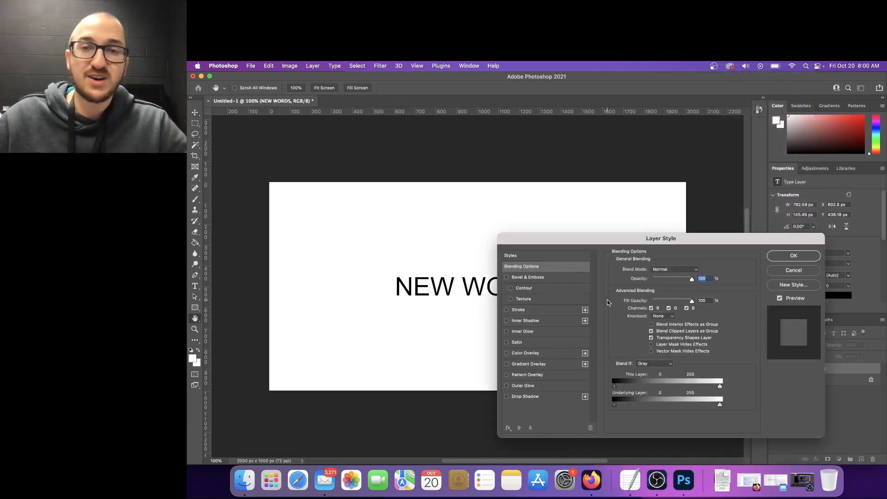
pyautogui.moveTo(685, 238); pyautogui.dragTo(644, 195)
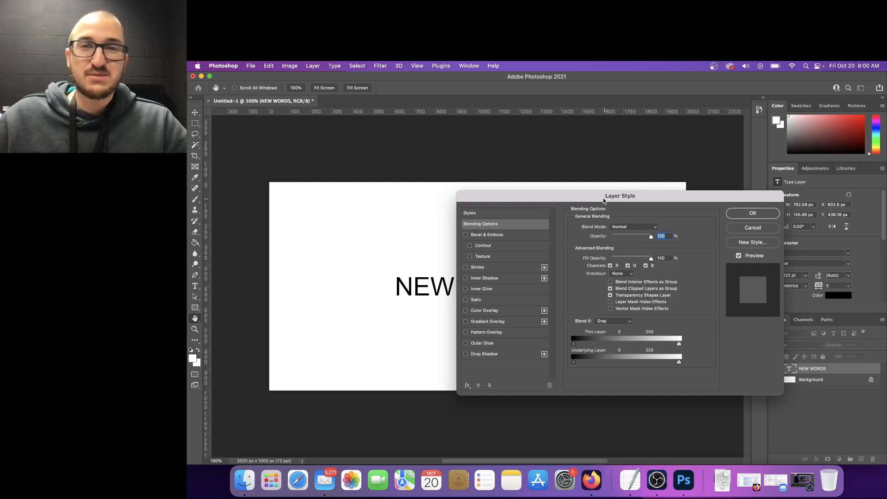
pyautogui.moveTo(644, 198); pyautogui.dragTo(598, 201)
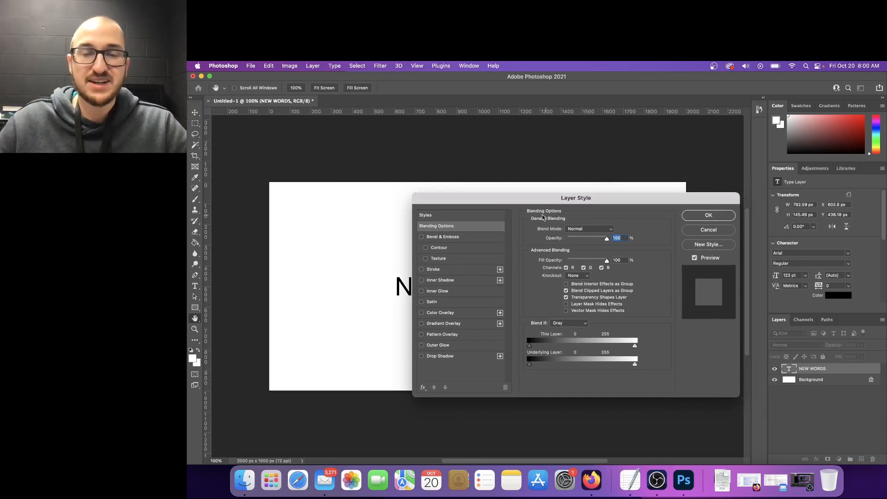
pyautogui.moveTo(604, 200); pyautogui.dragTo(604, 198)
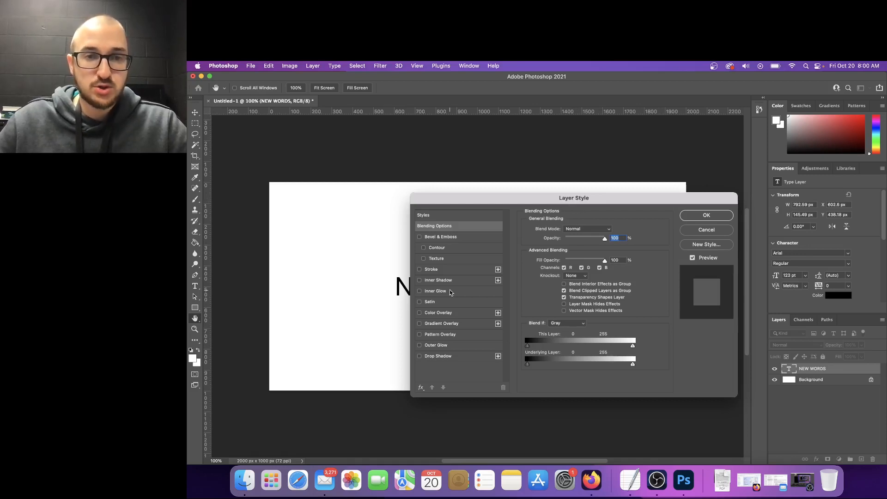
pyautogui.click(434, 313)
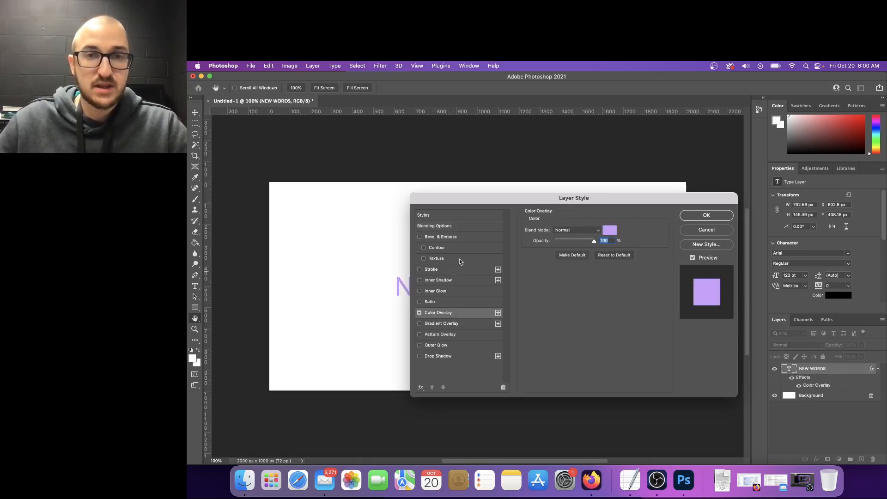
pyautogui.moveTo(487, 198); pyautogui.dragTo(596, 77)
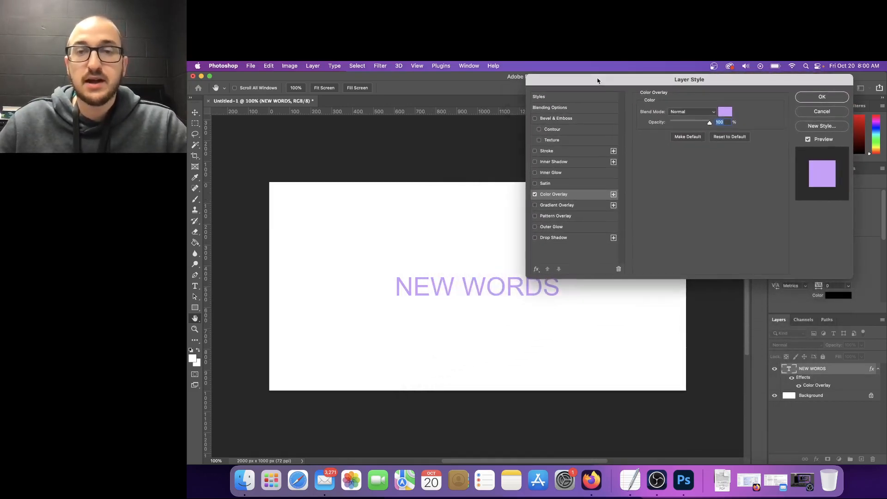
# - Set the Color Overlay color to pure red (ff0000) and accept it
pyautogui.click(725, 113)
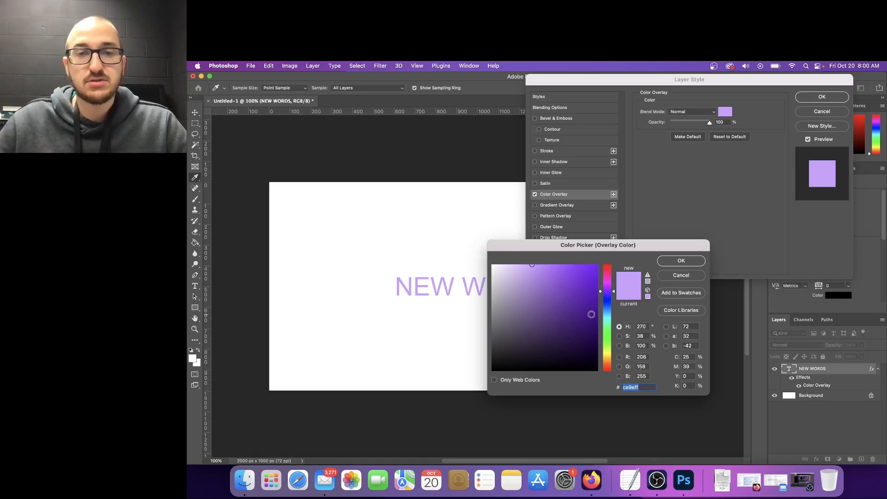
pyautogui.moveTo(605, 289); pyautogui.dragTo(606, 263)
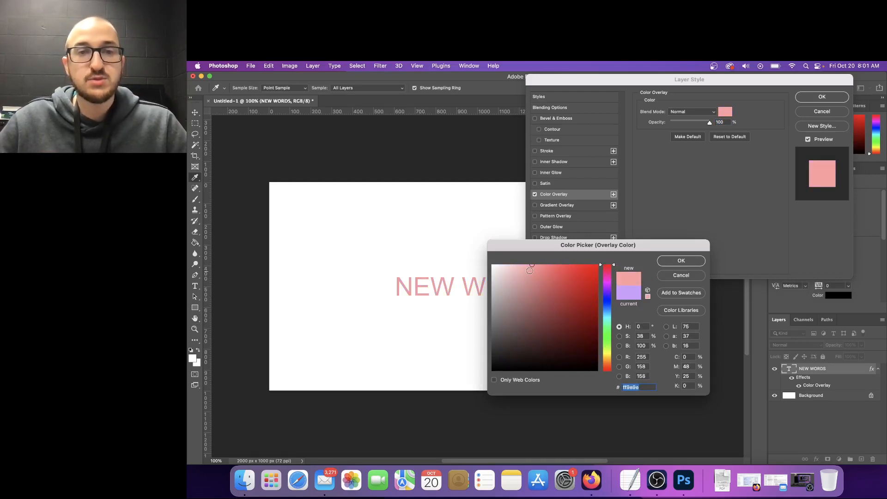
pyautogui.moveTo(532, 268)
pyautogui.mouseDown()
pyautogui.moveTo(585, 267)
pyautogui.moveTo(612, 254)
pyautogui.mouseUp()
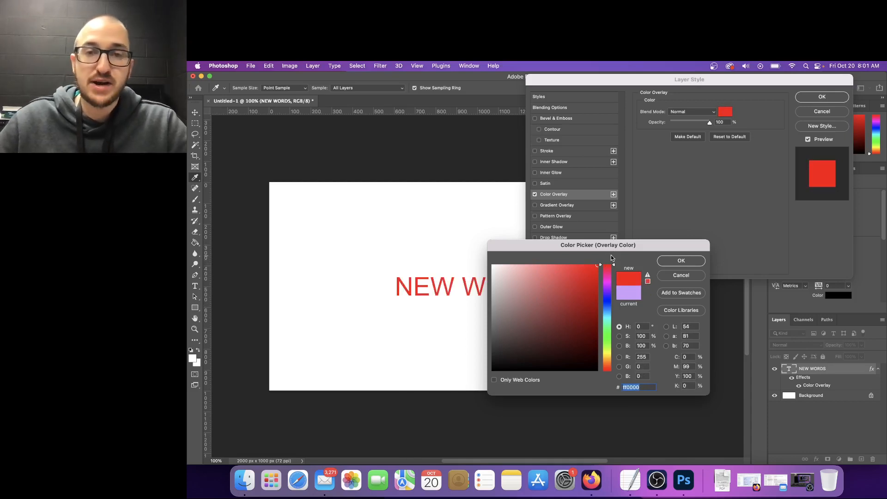
pyautogui.click(680, 261)
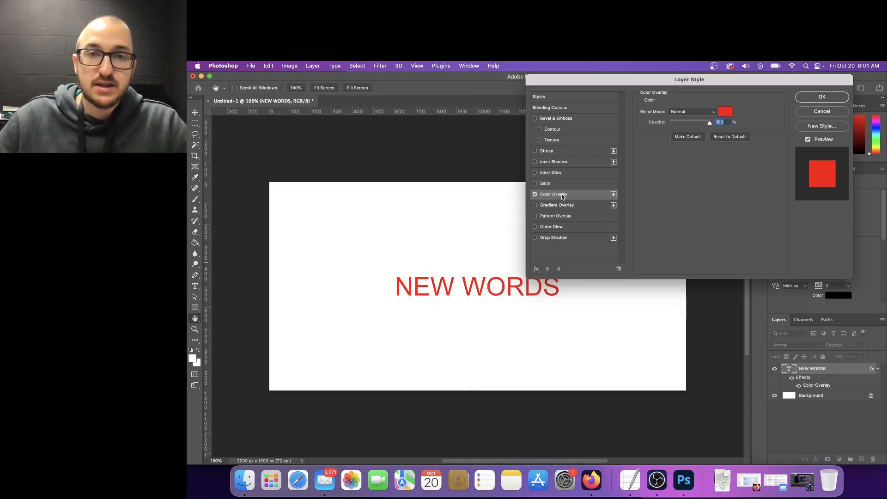
# - Add a 3 px Stroke effect to the NEW WORDS layer and set its color to bright blue (001eff)
pyautogui.click(548, 151)
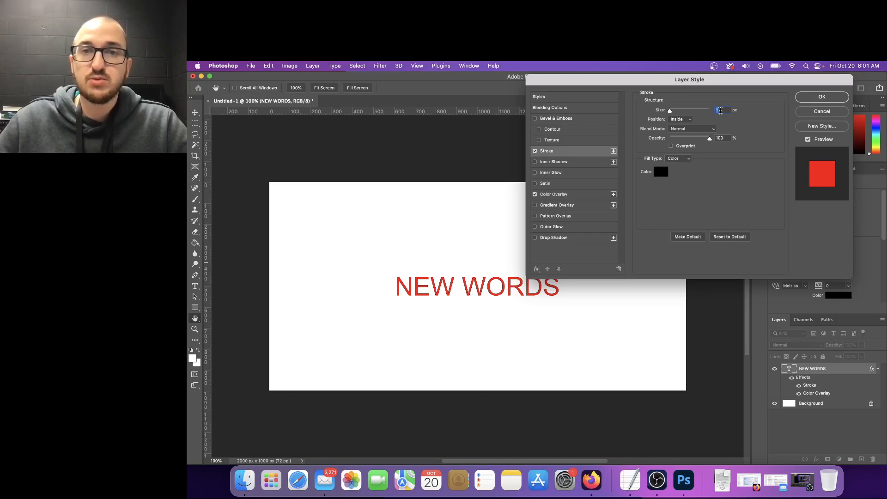
pyautogui.moveTo(671, 112); pyautogui.dragTo(671, 112)
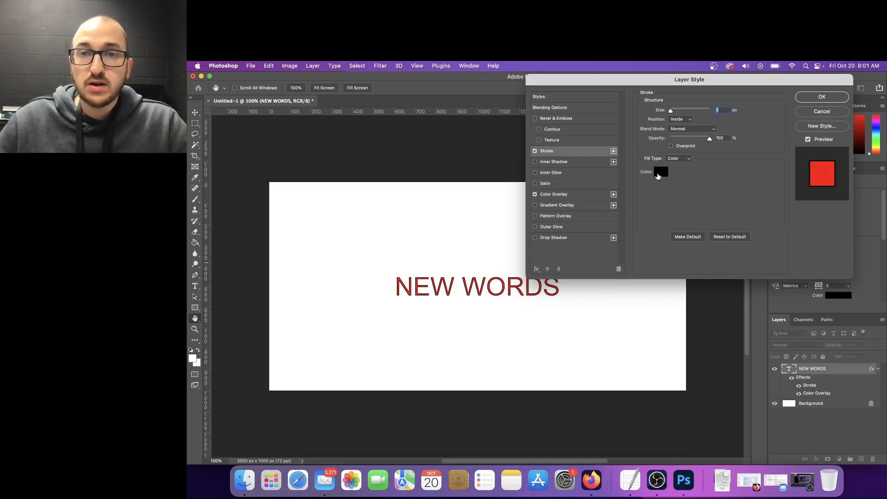
pyautogui.click(661, 173)
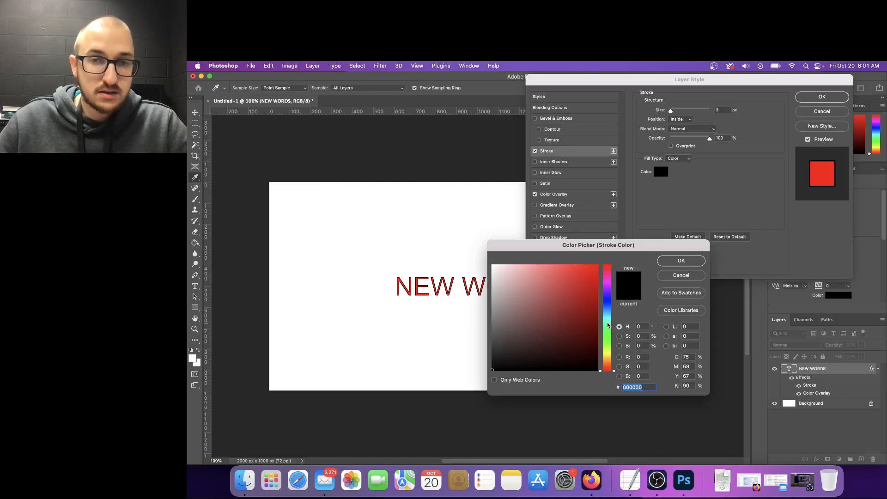
pyautogui.moveTo(610, 327); pyautogui.dragTo(608, 304)
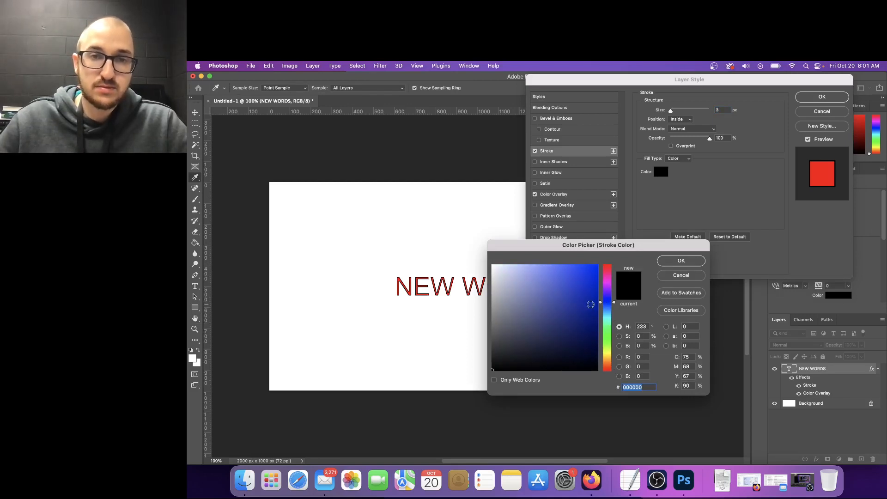
pyautogui.click(594, 275)
pyautogui.moveTo(593, 275); pyautogui.dragTo(607, 263)
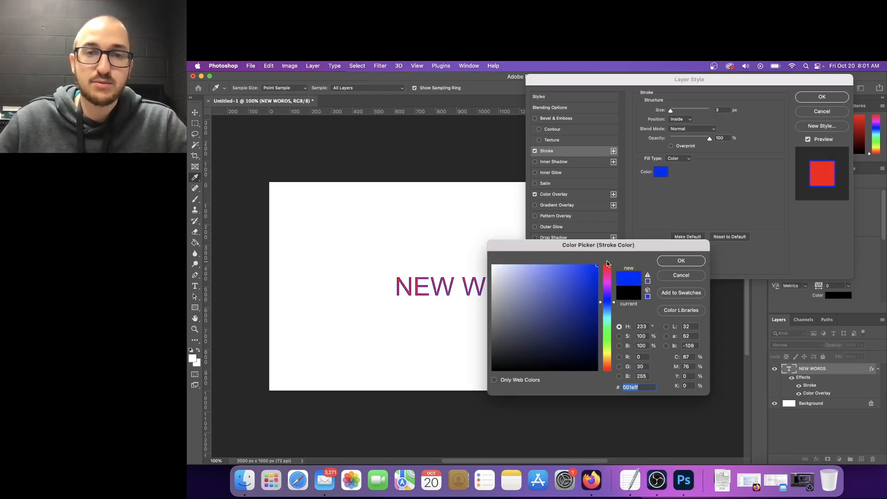
pyautogui.click(674, 260)
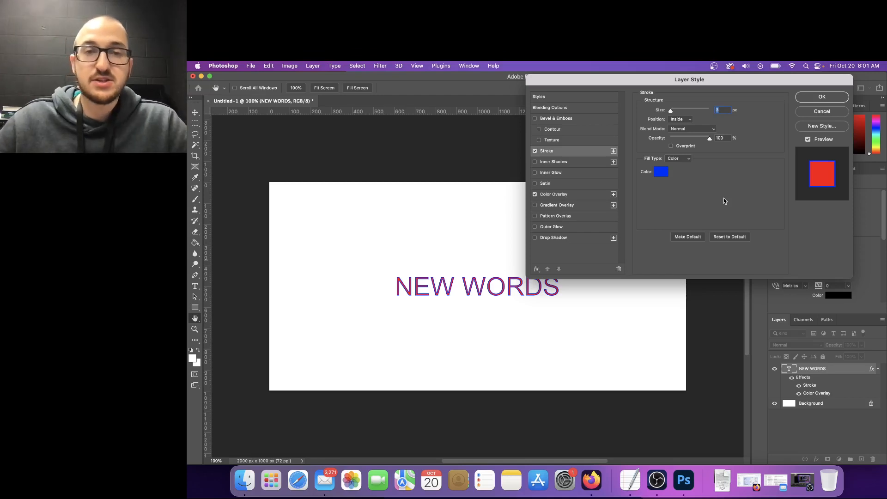
# - Review the Color Overlay and Stroke settings of the NEW WORDS layer and accept the layer style
pyautogui.click(562, 195)
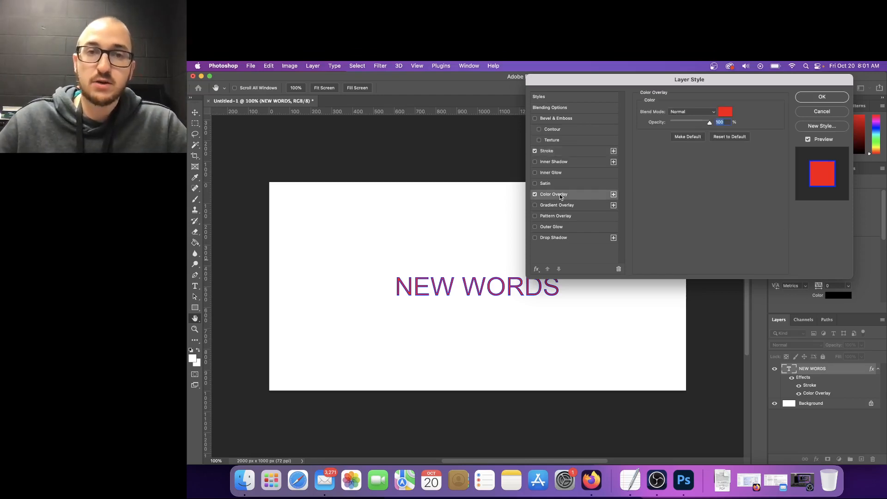
pyautogui.click(562, 154)
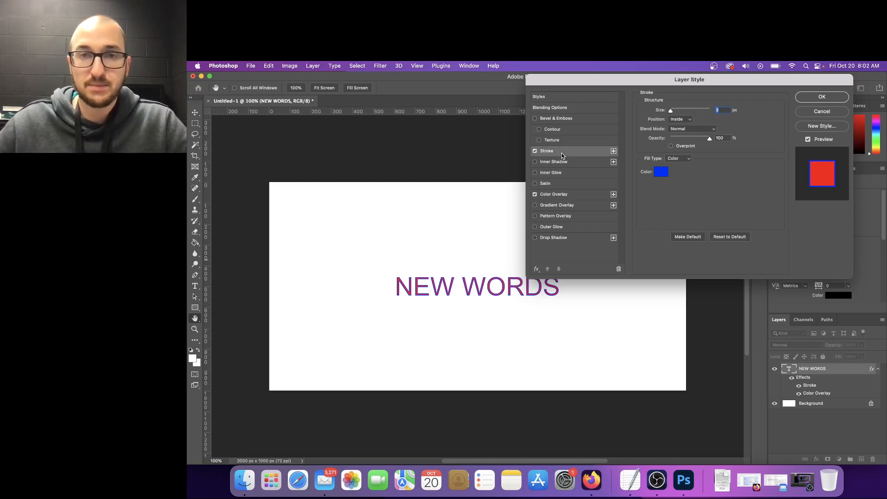
pyautogui.click(822, 97)
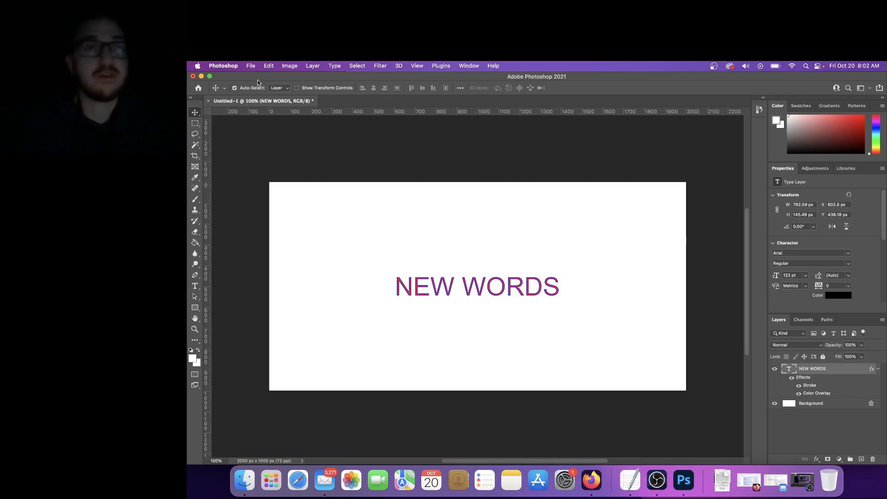
# - Start saving the document under a new name and create a PhotoShop folder inside the personal name folder on the Desktop
pyautogui.click(251, 67)
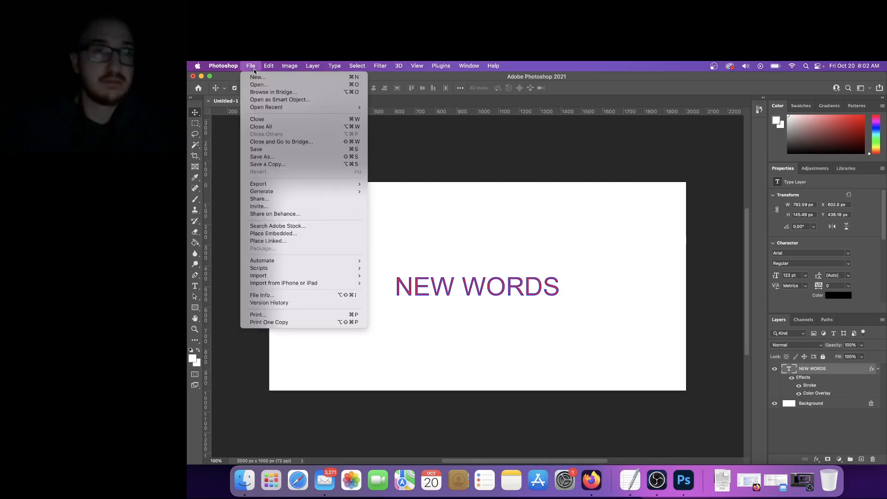
pyautogui.click(291, 159)
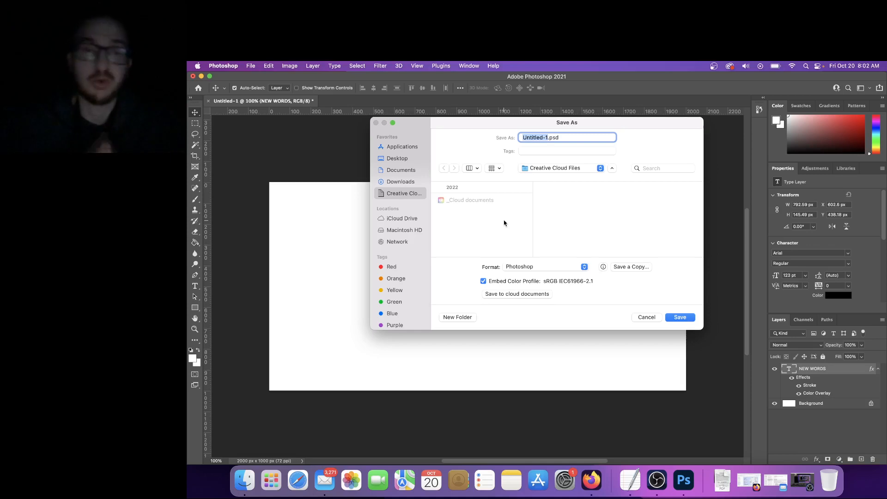
pyautogui.click(398, 159)
pyautogui.scroll(-5, 458, 226)
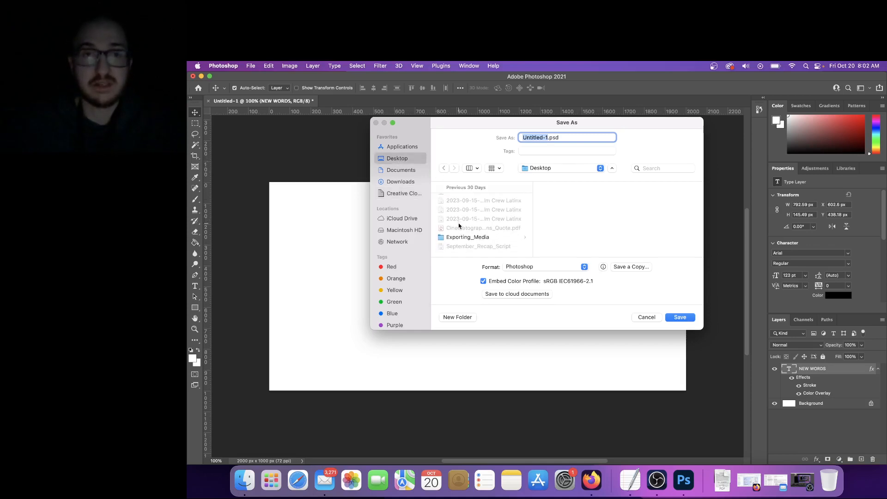
pyautogui.scroll(-10, 459, 226)
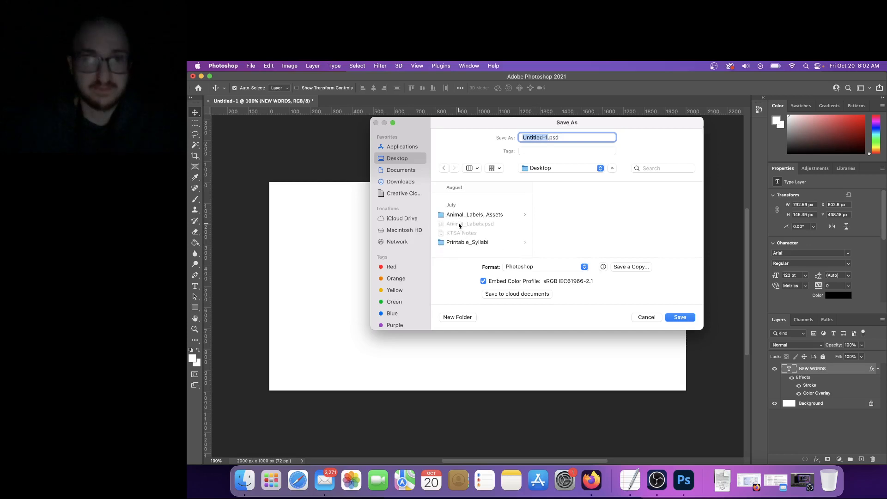
pyautogui.scroll(-10, 459, 225)
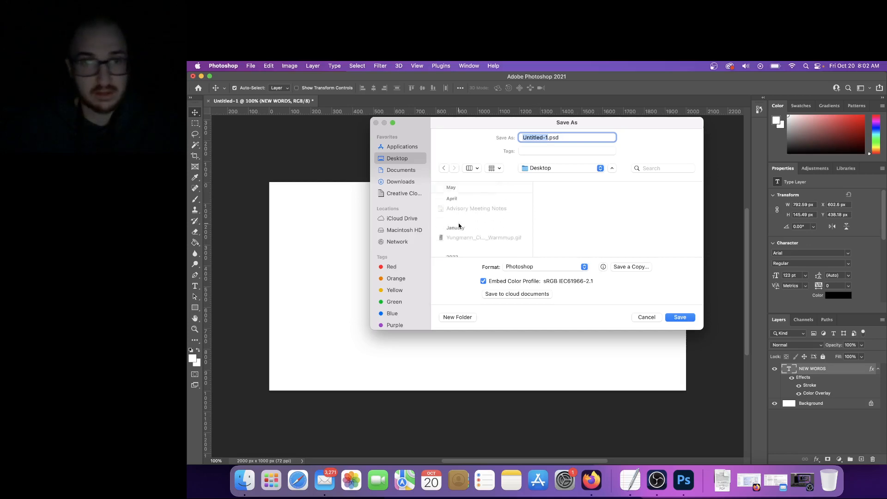
pyautogui.click(459, 228)
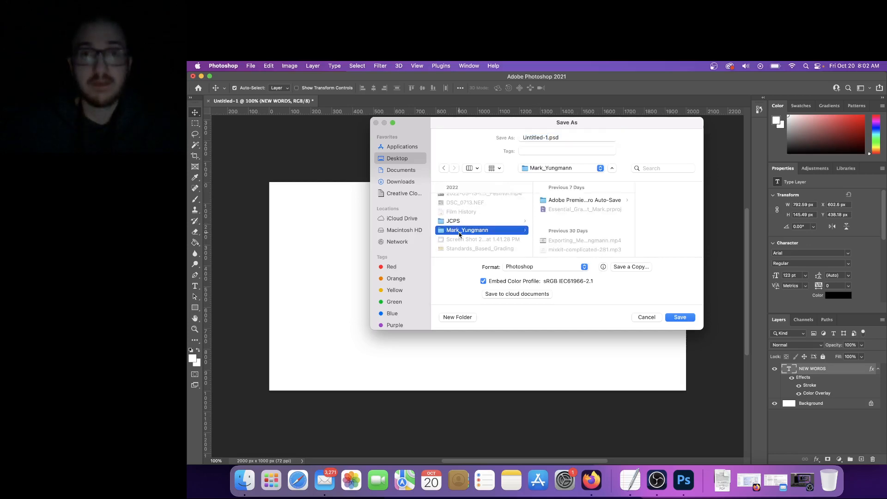
pyautogui.click(457, 317)
pyautogui.write('PhotoShop')
pyautogui.press('Return')
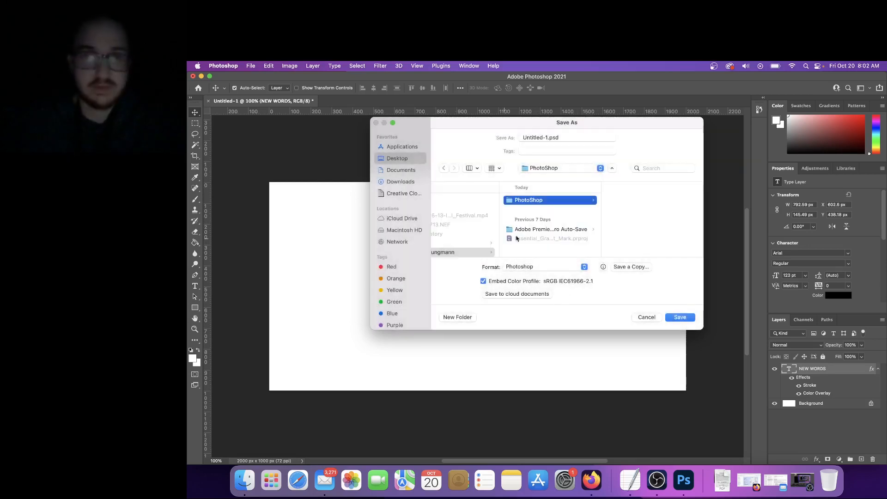
# - Name the file PS00- followed by the surname, save it in Photoshop format, and accept the format options
pyautogui.click(547, 137)
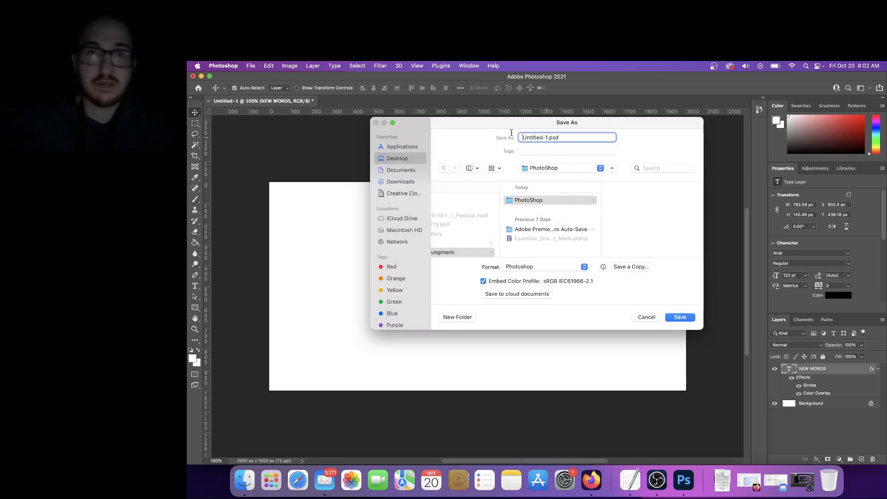
pyautogui.moveTo(524, 137); pyautogui.dragTo(547, 139)
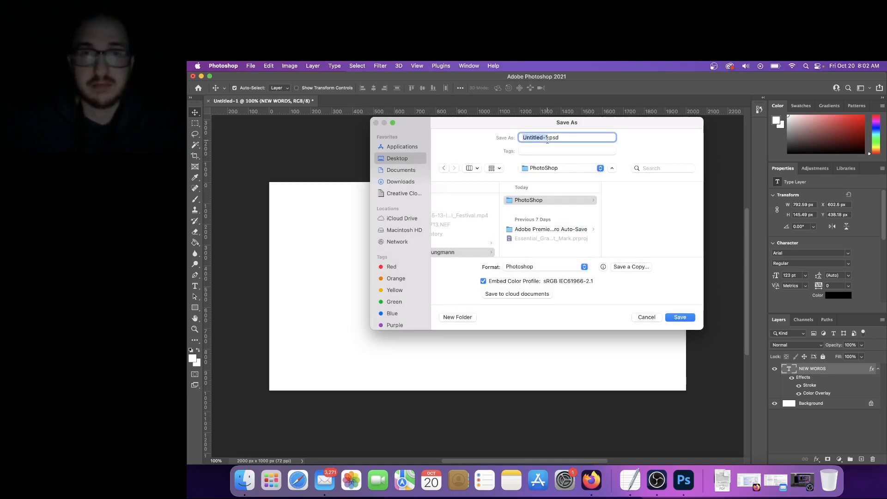
pyautogui.write('PS00')
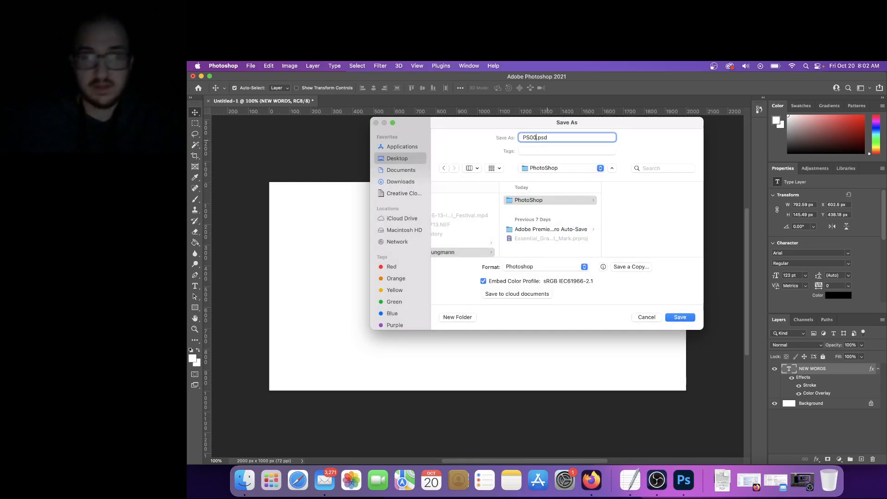
pyautogui.write('-Yungmann')
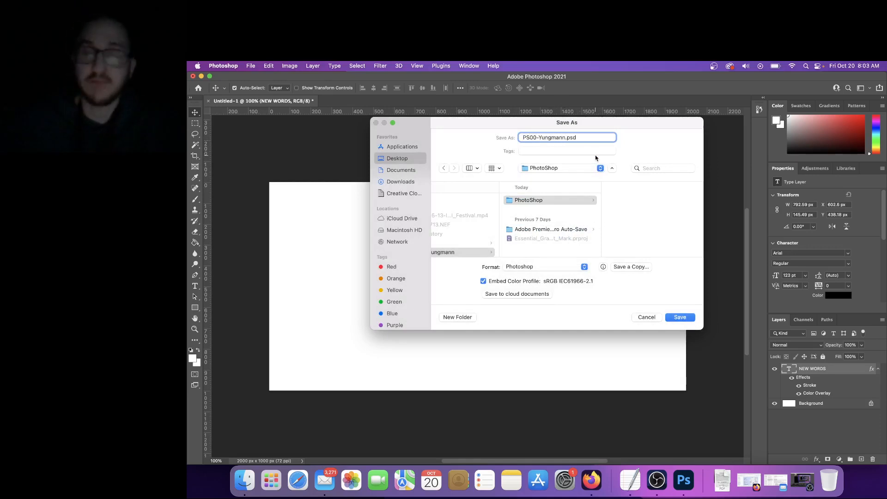
pyautogui.click(681, 317)
pyautogui.click(643, 247)
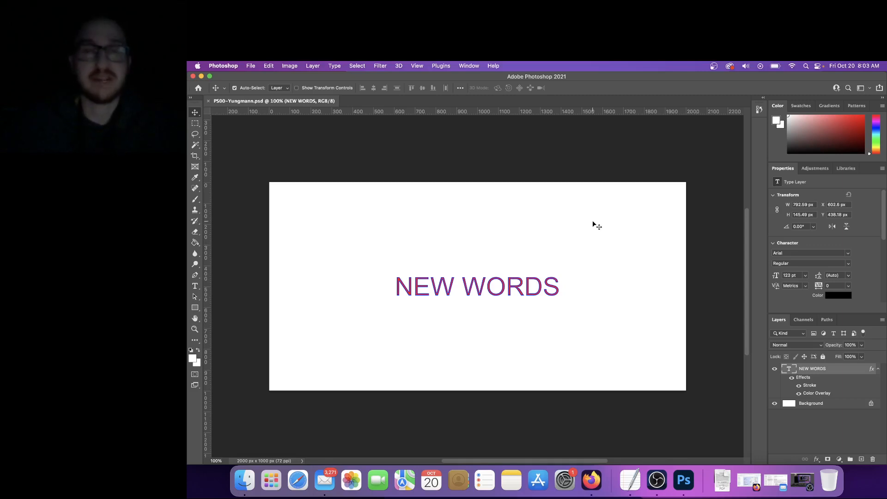
# - Open Export As for the document and choose JPG as the file format
pyautogui.click(251, 66)
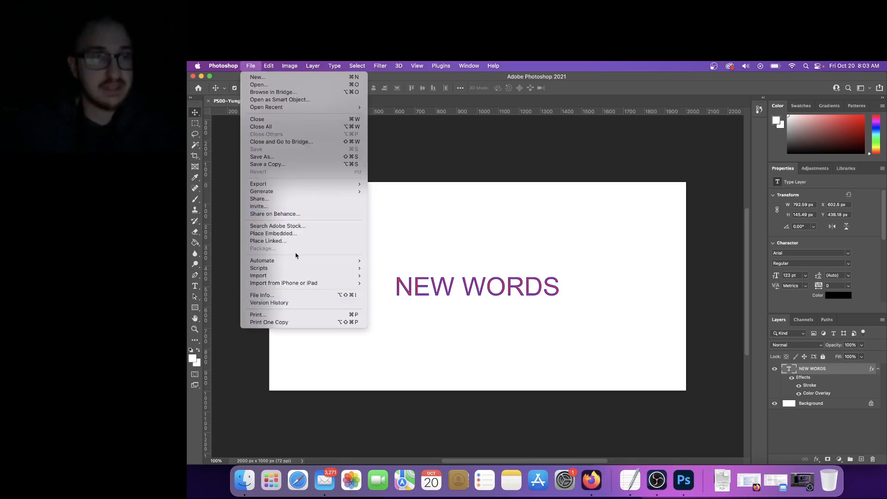
pyautogui.moveTo(316, 183)
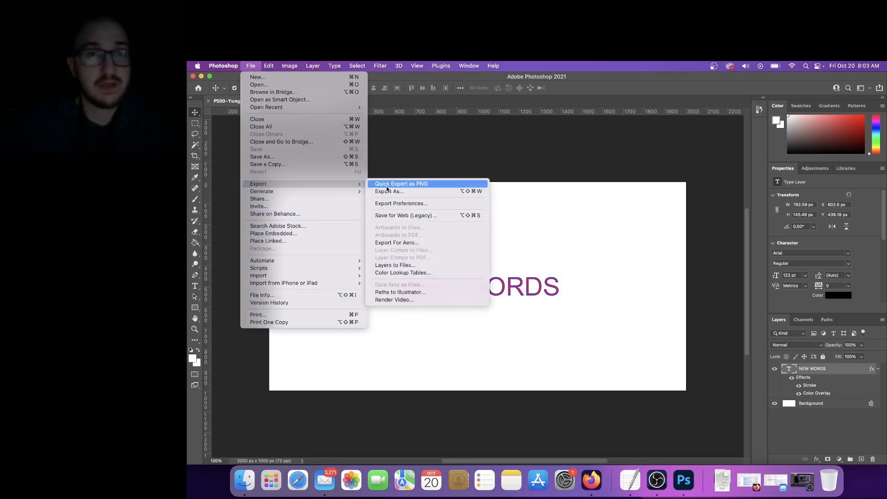
pyautogui.click(429, 192)
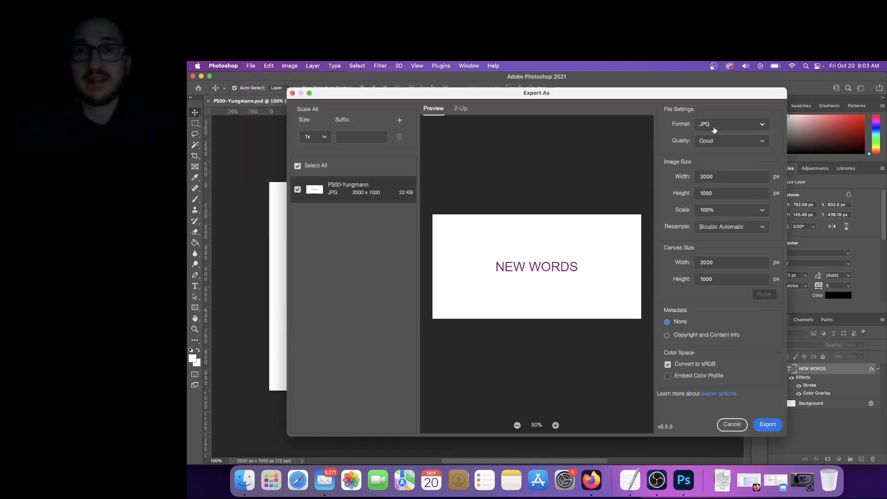
pyautogui.click(741, 125)
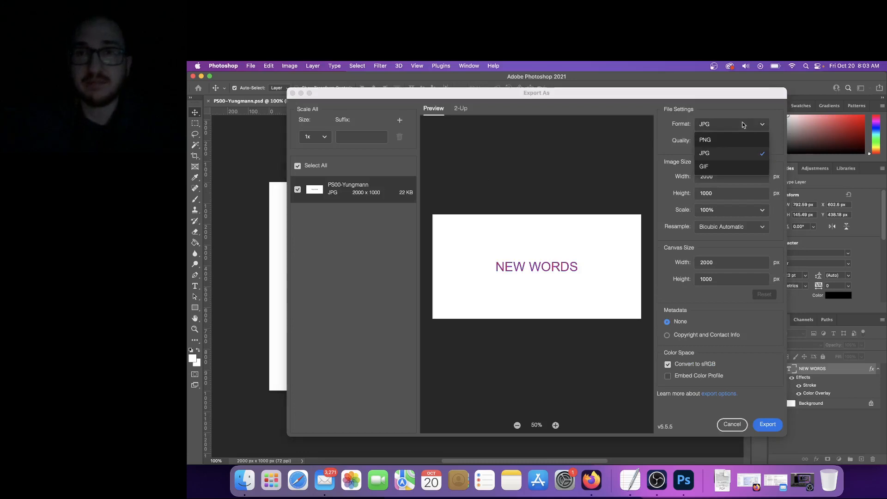
pyautogui.click(736, 155)
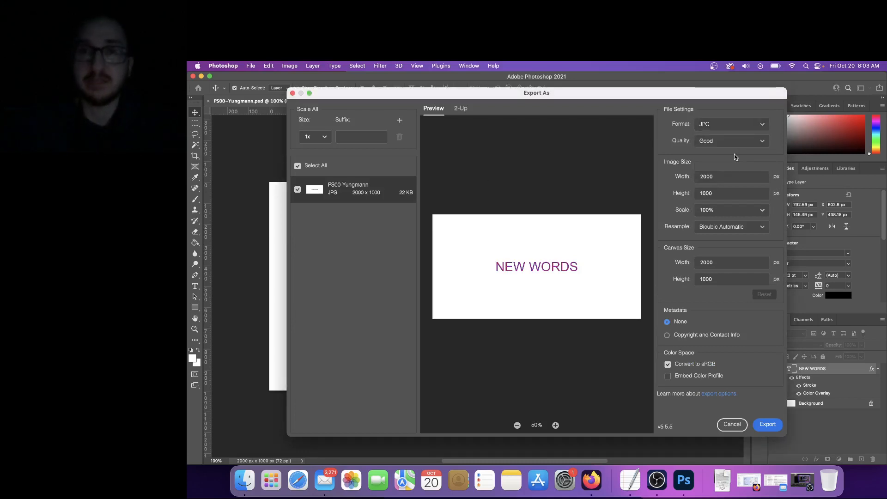
# - Export the JPG into the PhotoShop folder within the personal name folder on the Desktop, keeping the suggested file name
pyautogui.click(767, 425)
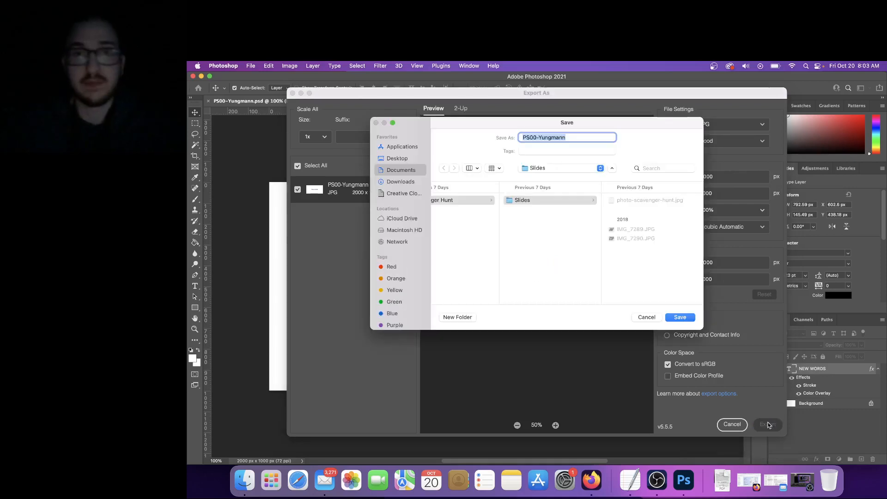
pyautogui.click(403, 159)
pyautogui.scroll(-10, 469, 273)
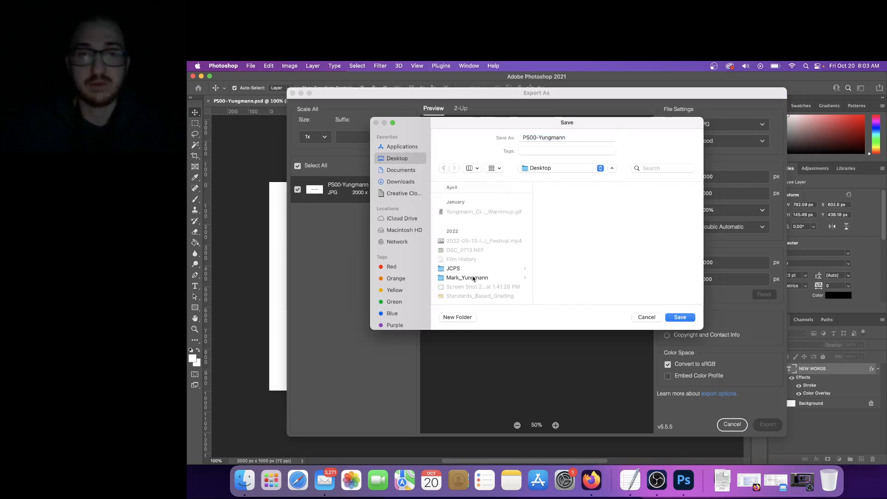
pyautogui.click(472, 278)
pyautogui.click(562, 202)
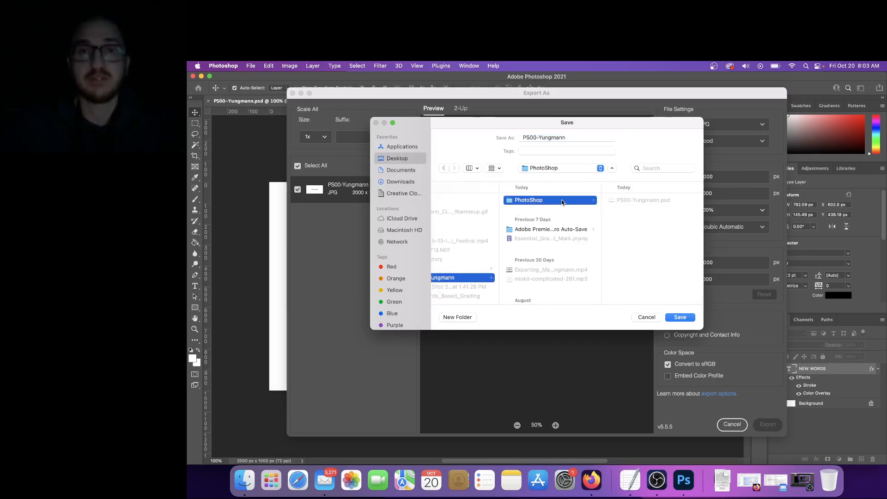
pyautogui.click(680, 318)
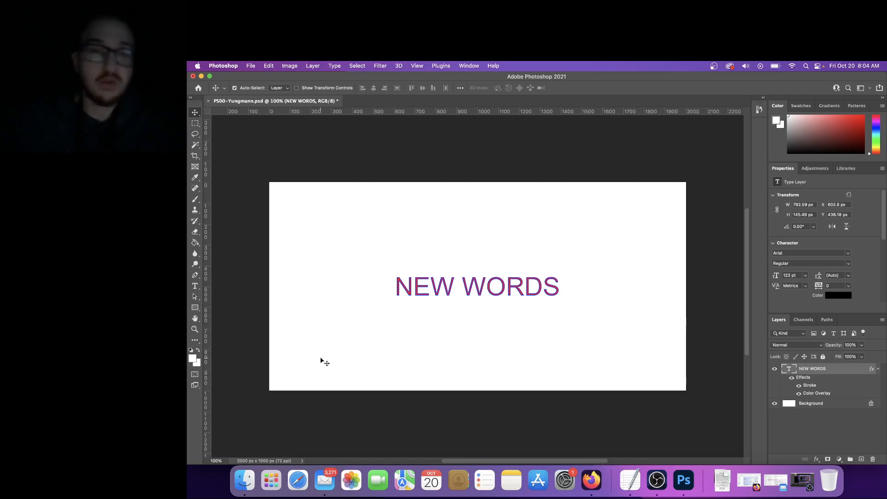
# - Switch to Finder and open the PhotoShop folder within the personal name folder on the Desktop
pyautogui.click(244, 480)
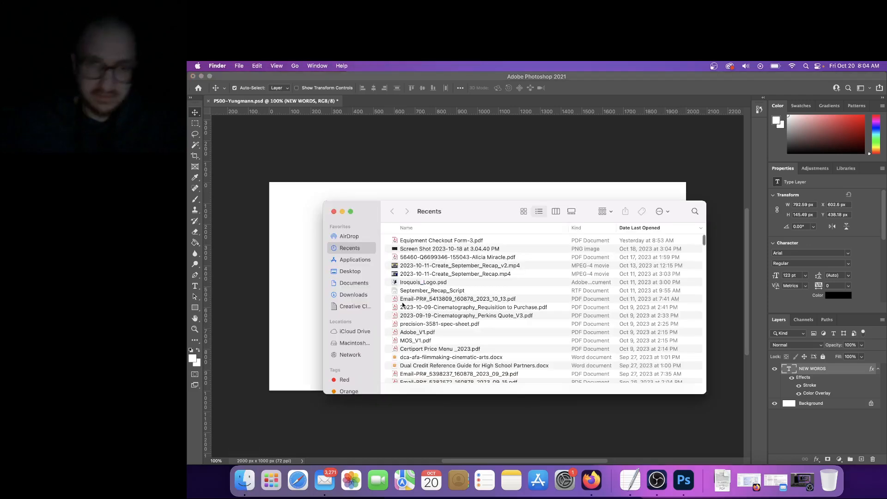
pyautogui.scroll(-4, 345, 322)
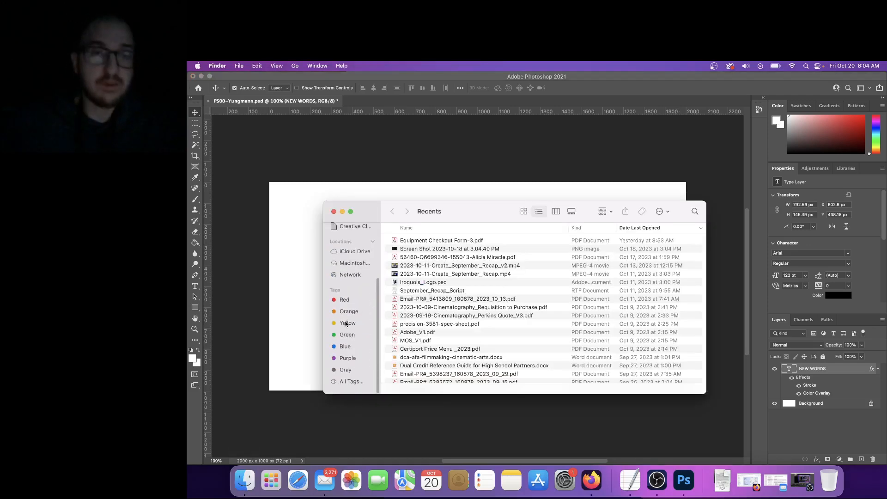
pyautogui.scroll(4, 342, 327)
pyautogui.click(350, 271)
pyautogui.scroll(-3, 479, 311)
pyautogui.scroll(5, 461, 301)
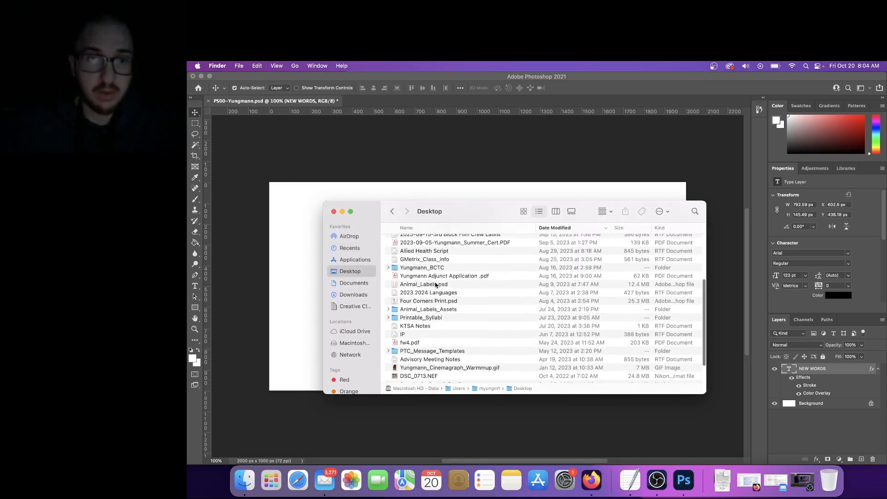
pyautogui.scroll(-2, 439, 281)
pyautogui.scroll(6, 439, 281)
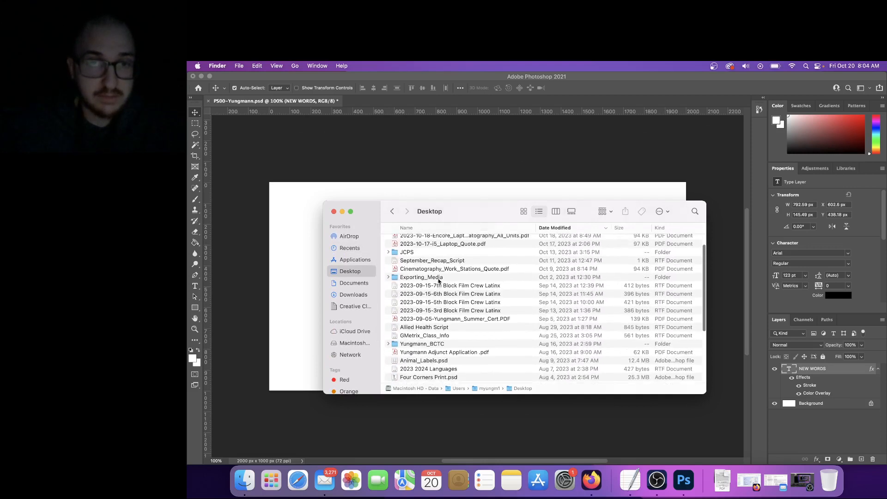
pyautogui.doubleClick(441, 239)
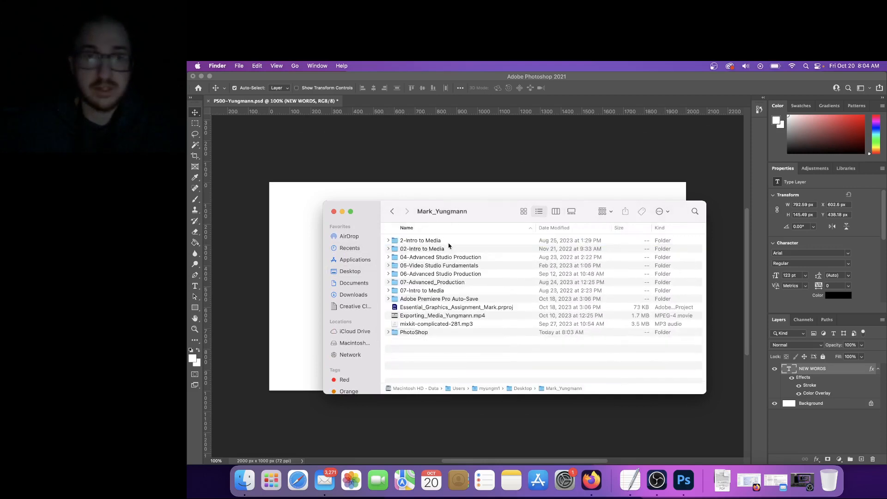
pyautogui.doubleClick(426, 334)
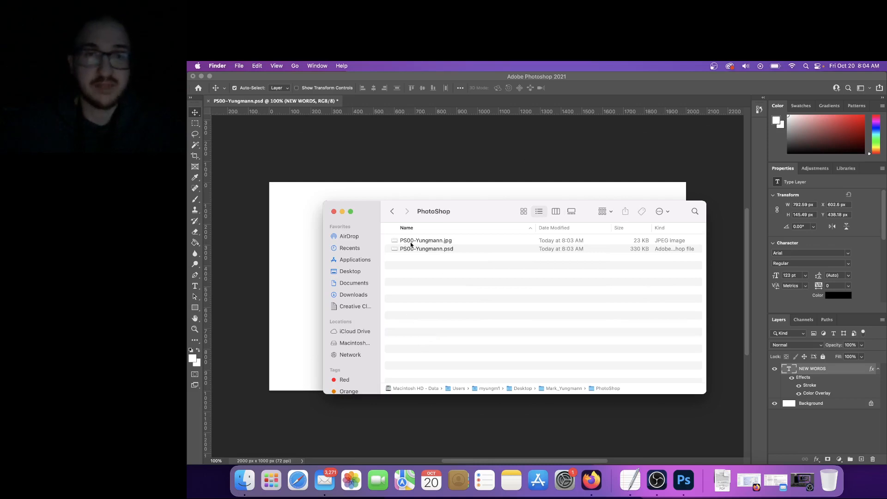
# - Compare the exported JPG and the saved PSD in the PhotoShop folder, leaving the JPG selected
pyautogui.click(445, 244)
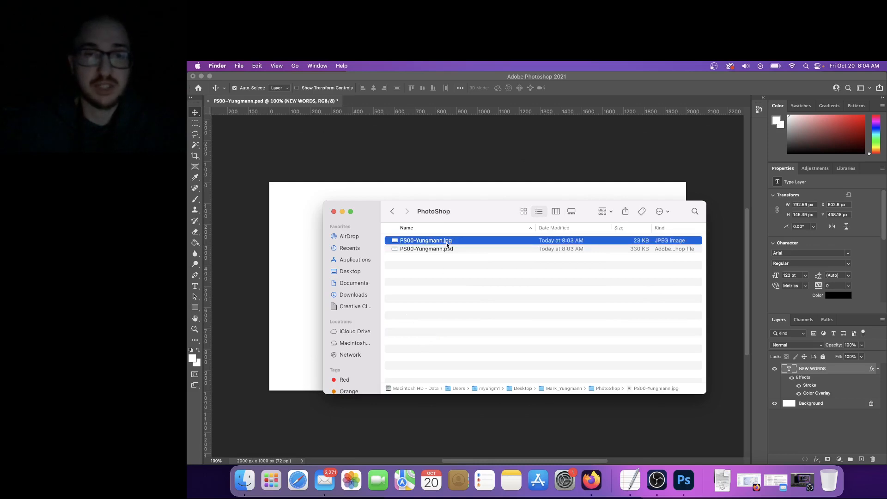
pyautogui.click(444, 271)
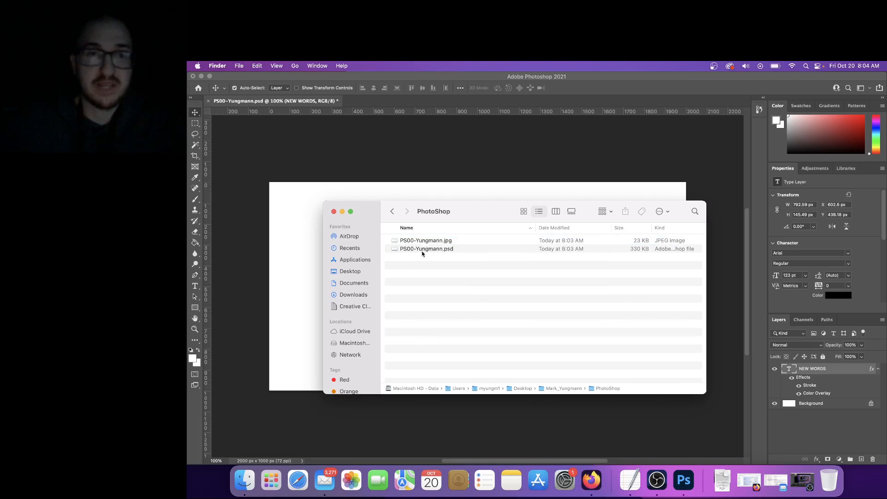
pyautogui.click(434, 252)
pyautogui.click(440, 264)
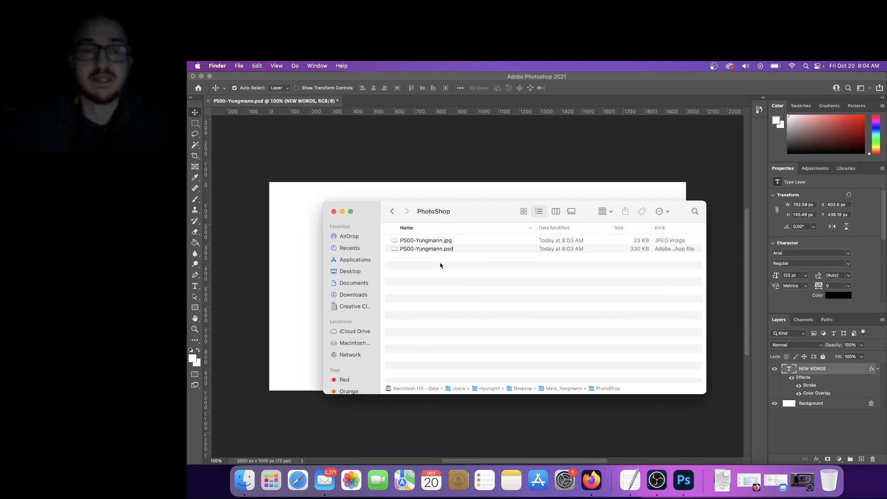
pyautogui.click(452, 241)
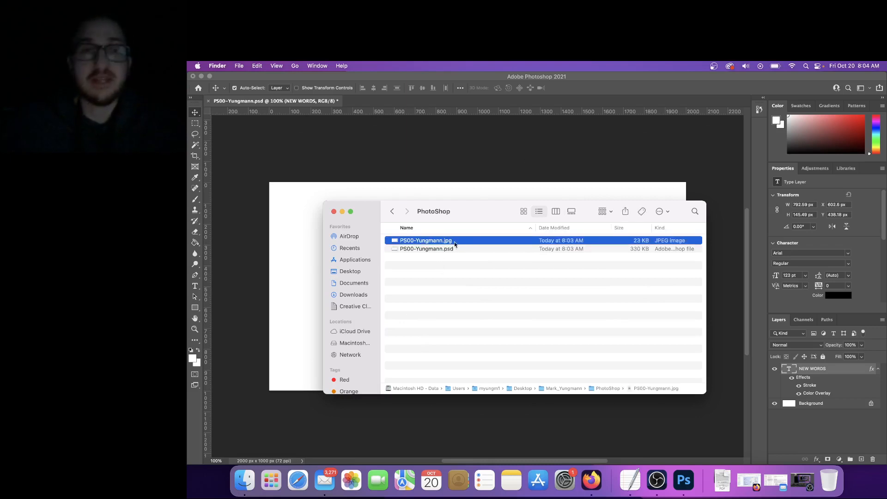